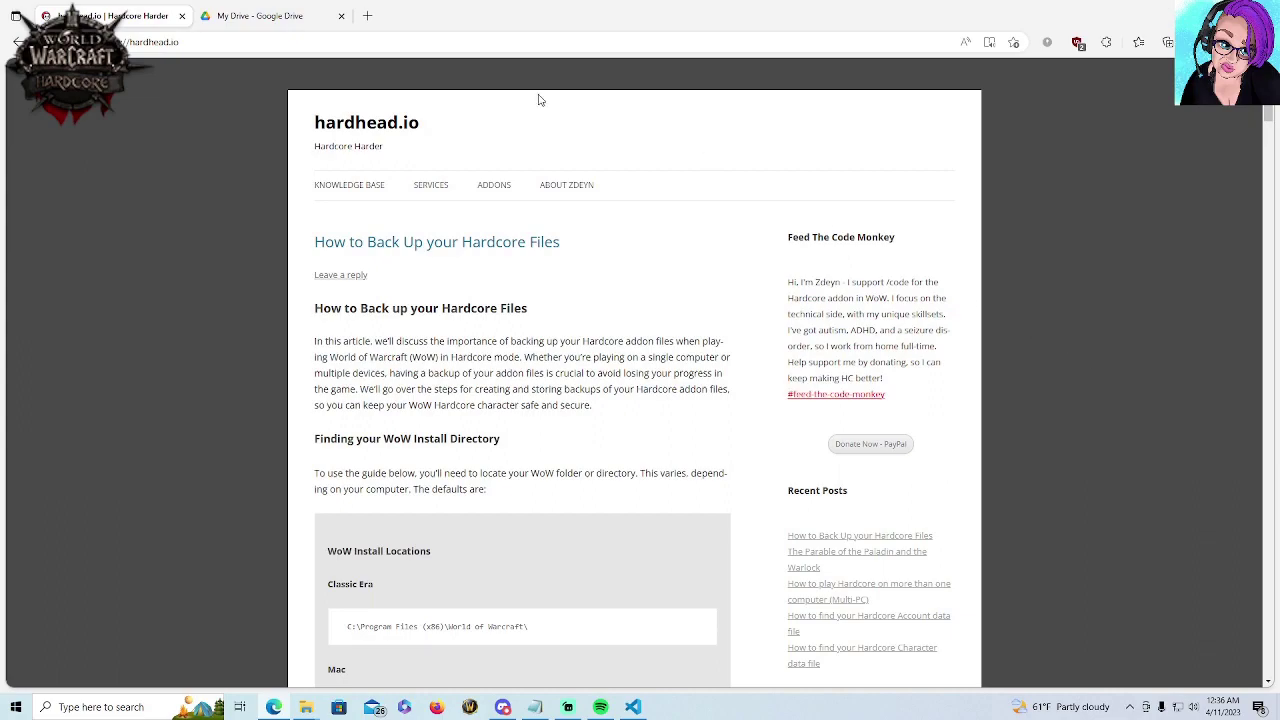
In the Google Drive tab, create a new folder named 'HC Account data' in My Drive
left_click(273, 17)
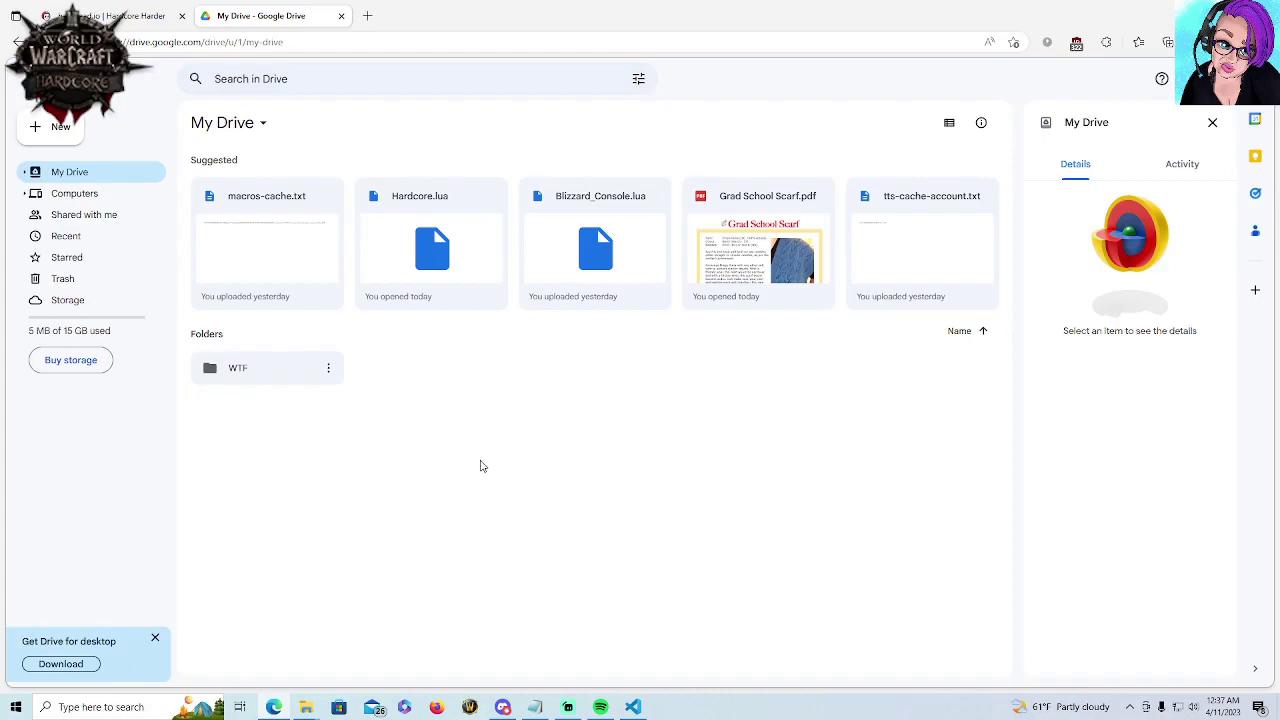
right_click(480, 466)
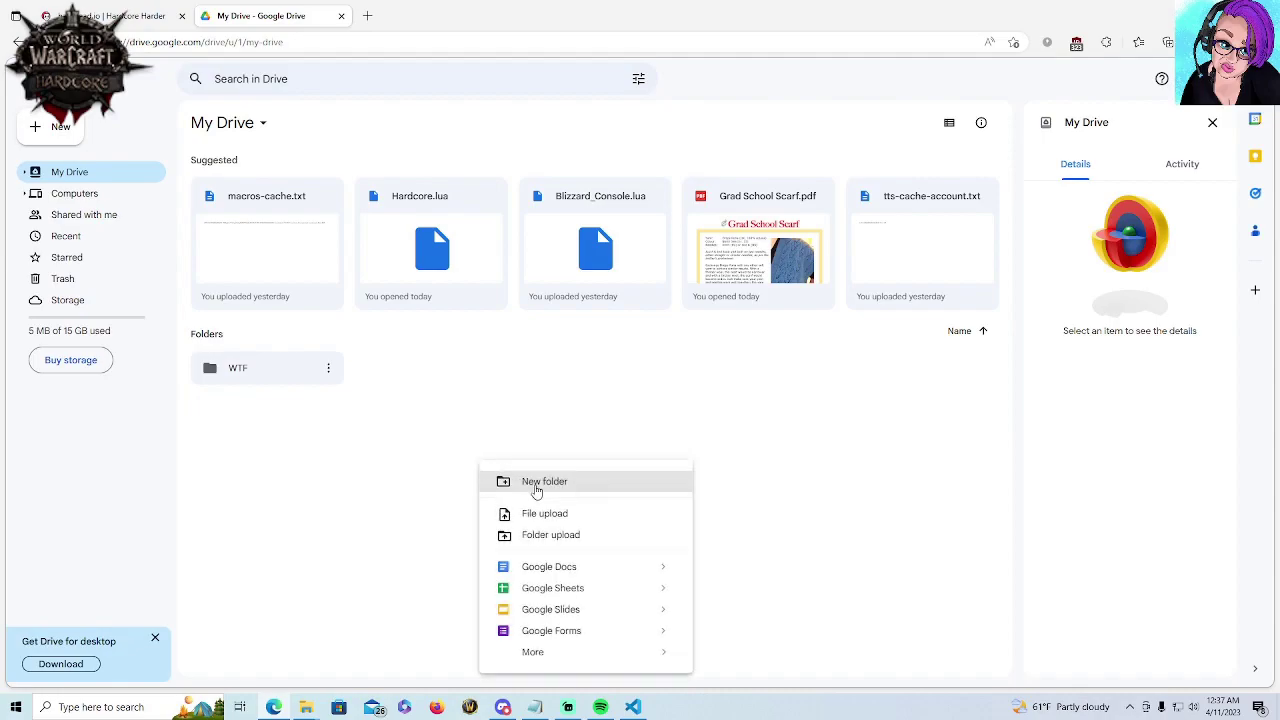
left_click(536, 488)
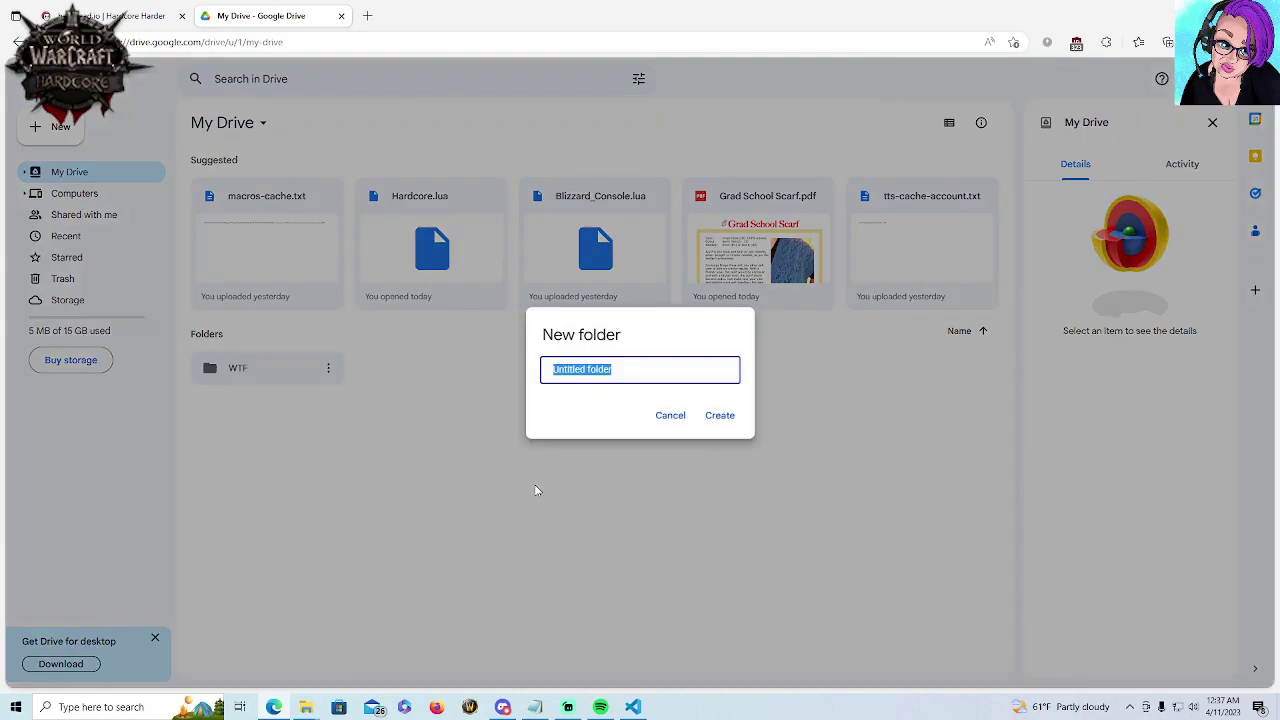
type("HC Account 0")
type("a")
key("BackSpace")
type("ata")
left_click(716, 417)
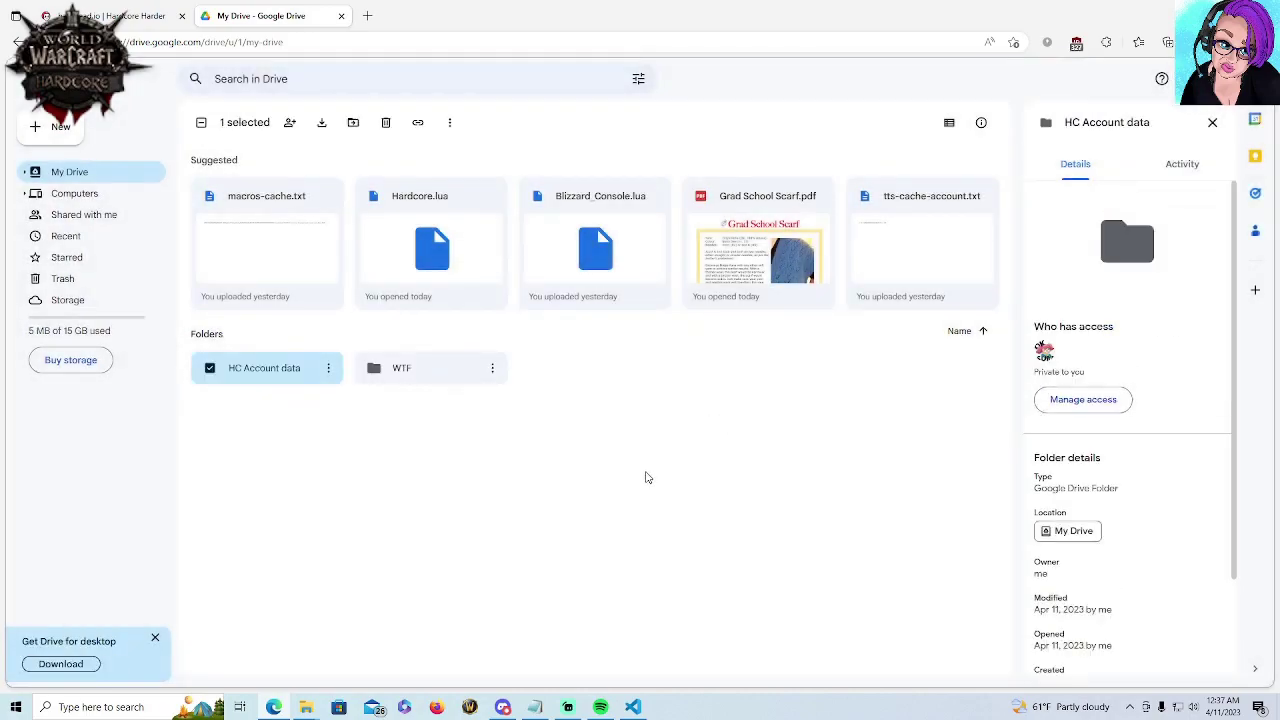
Create another My Drive folder named 'Character data'
right_click(645, 477)
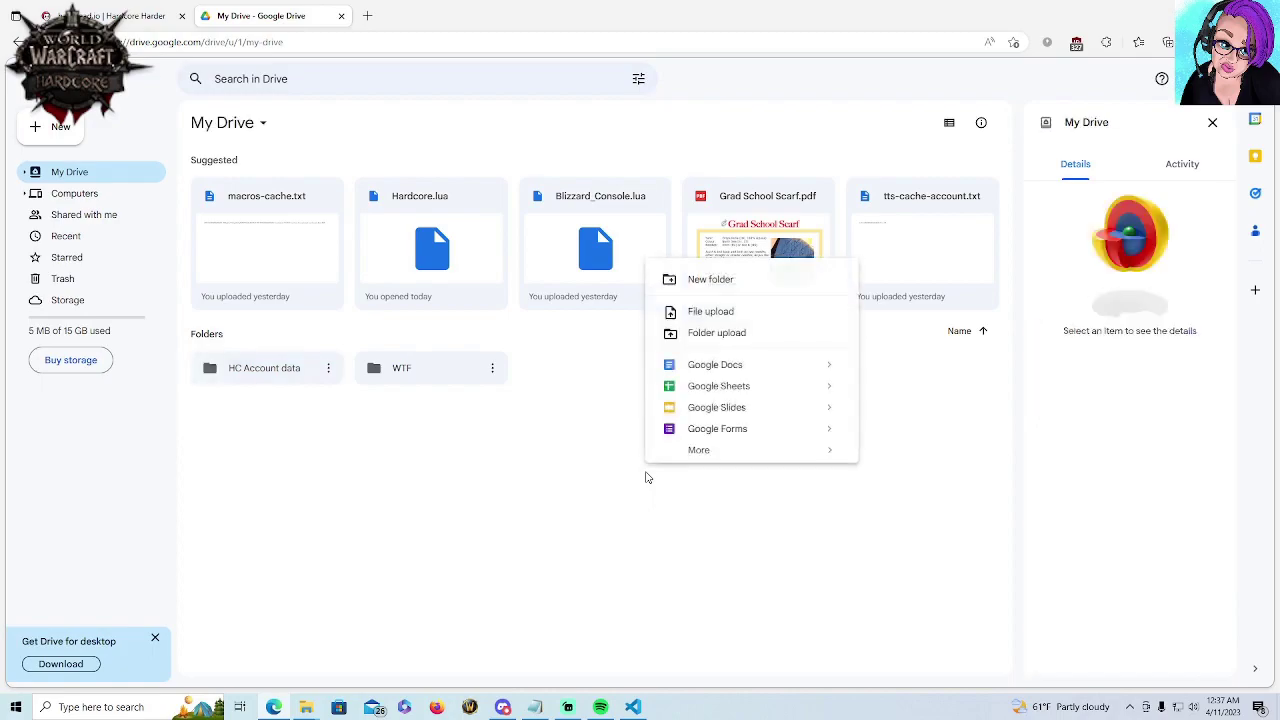
left_click(728, 293)
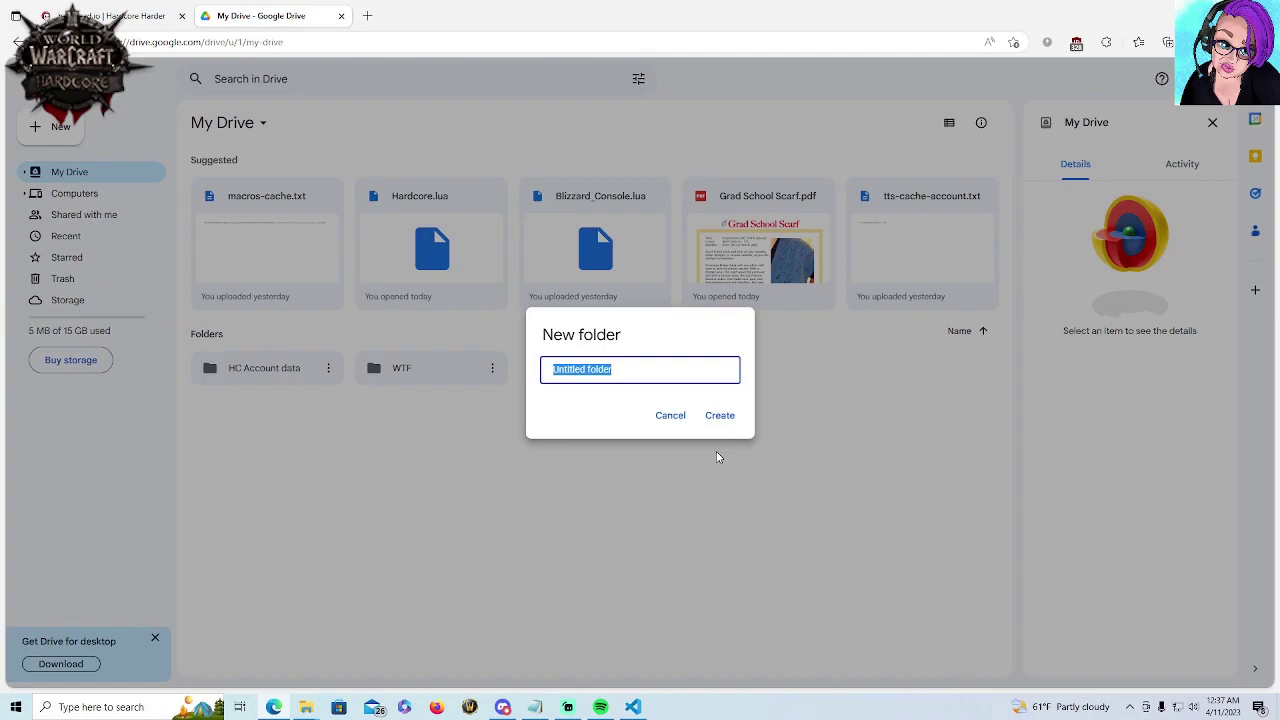
type("Character da")
key("BackSpace")
type("ata")
left_click(720, 416)
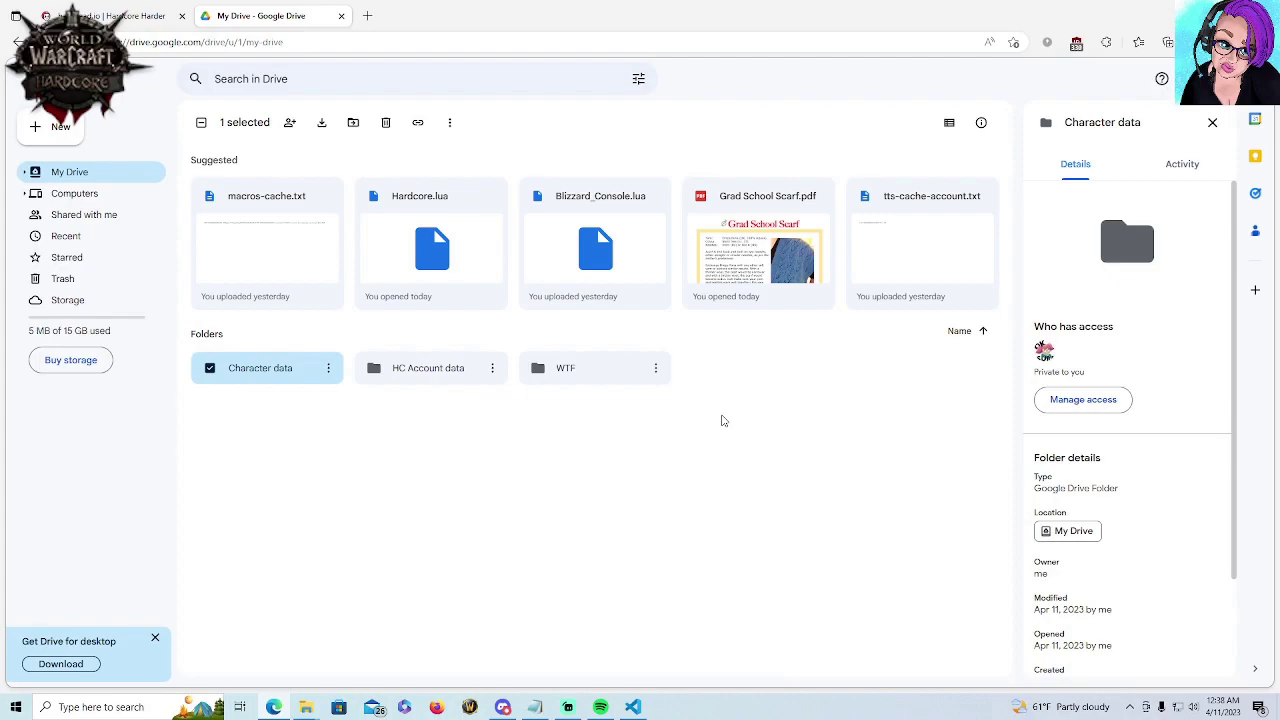
Select the HC Account data folder and dismiss its actions menu
left_click(425, 377)
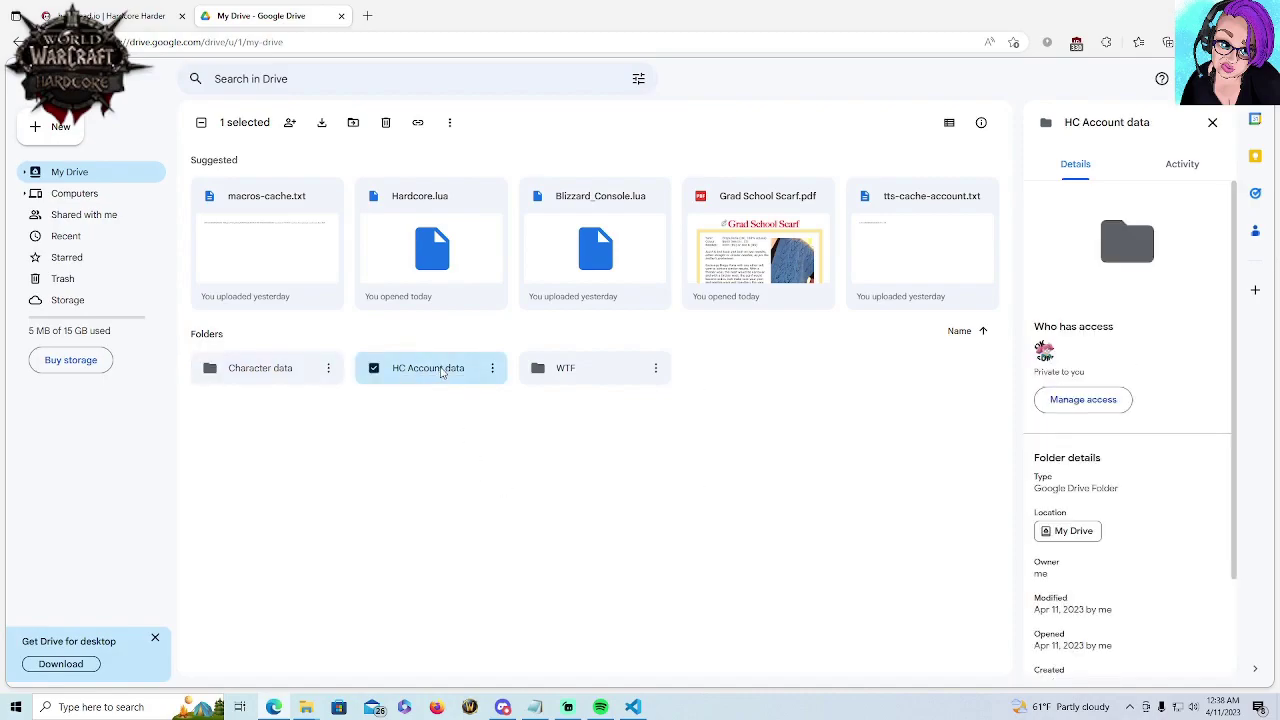
left_click(492, 370)
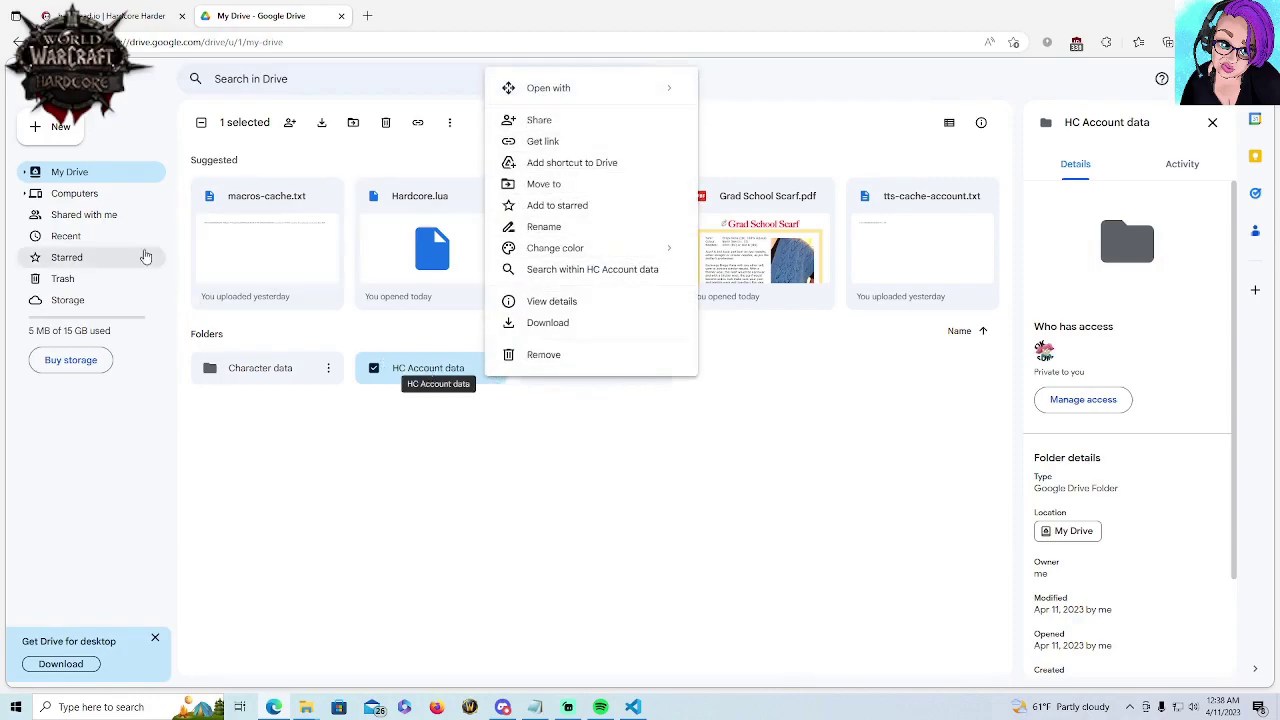
left_click(25, 175)
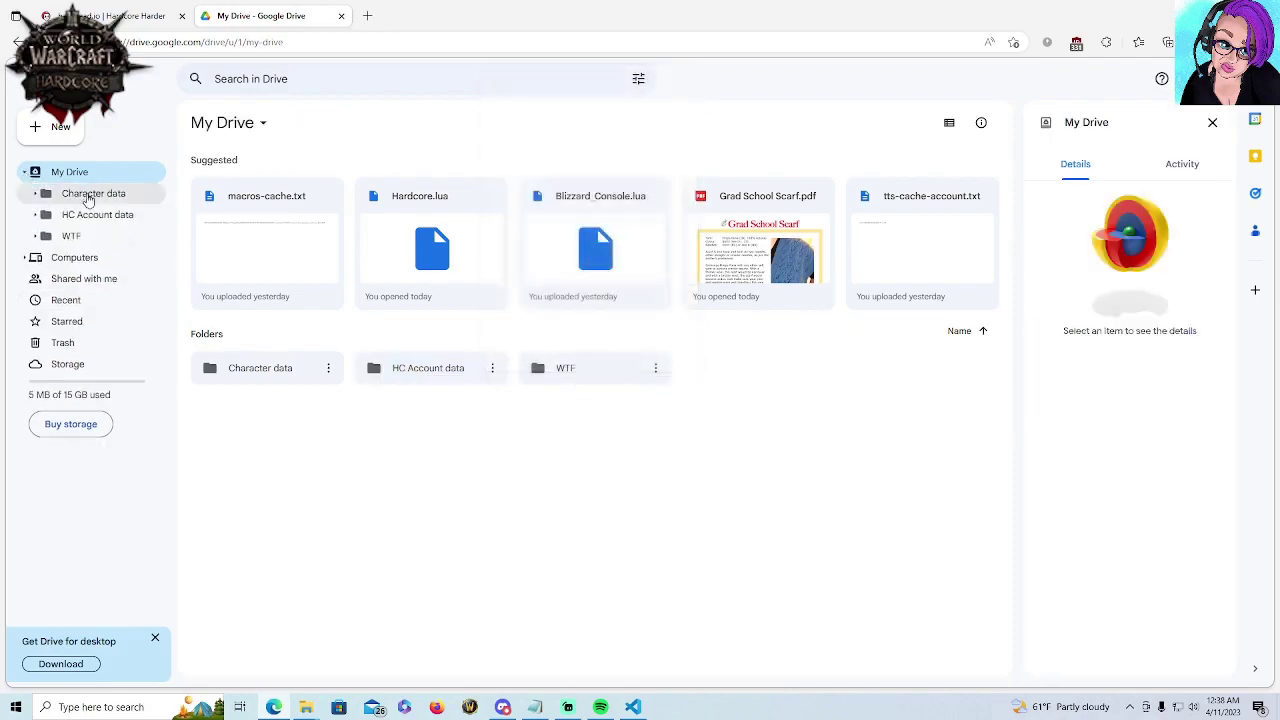
Open HC Account data in Drive, close the extra SavedVariables window, and bring up This PC
left_click(83, 218)
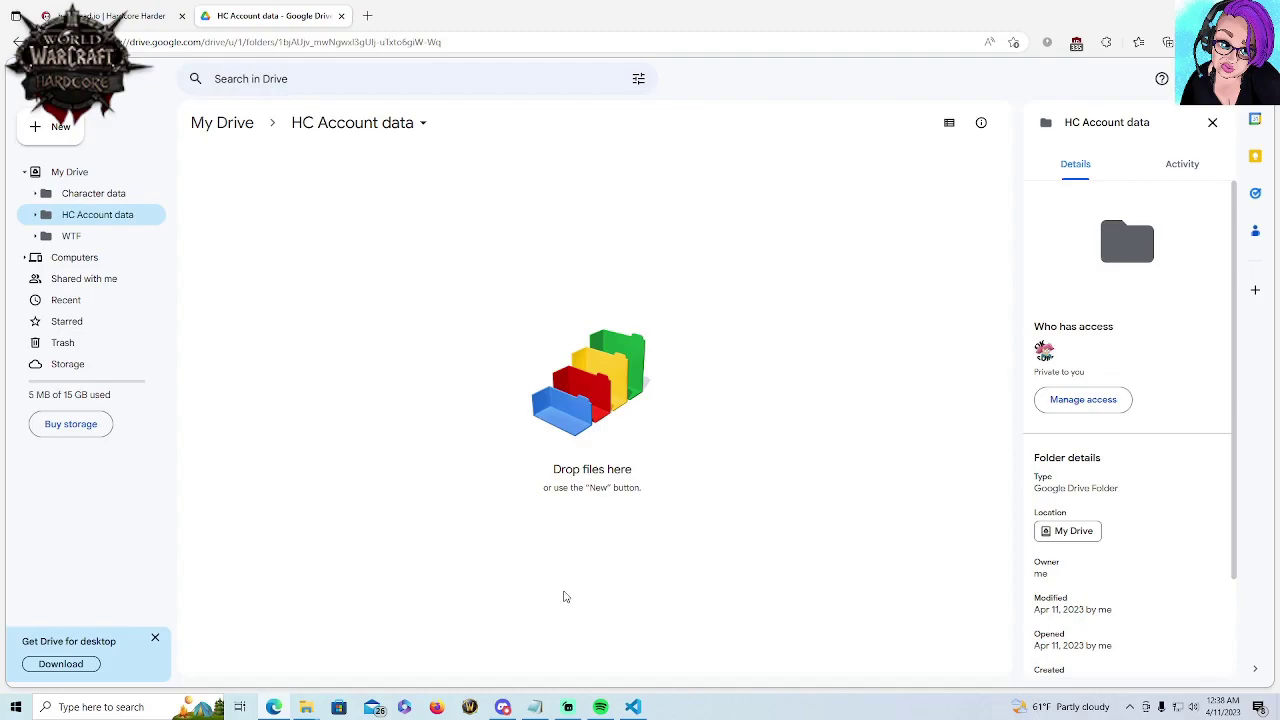
mouse_move(307, 709)
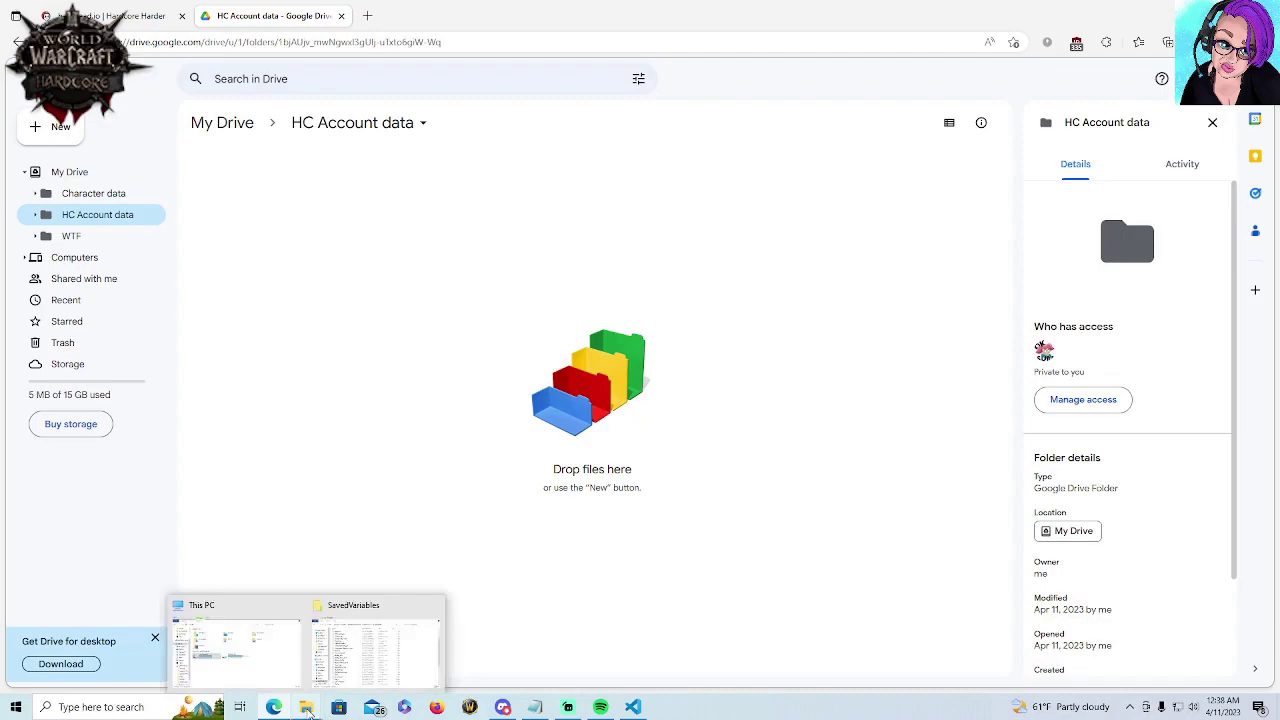
left_click(434, 605)
left_click(318, 650)
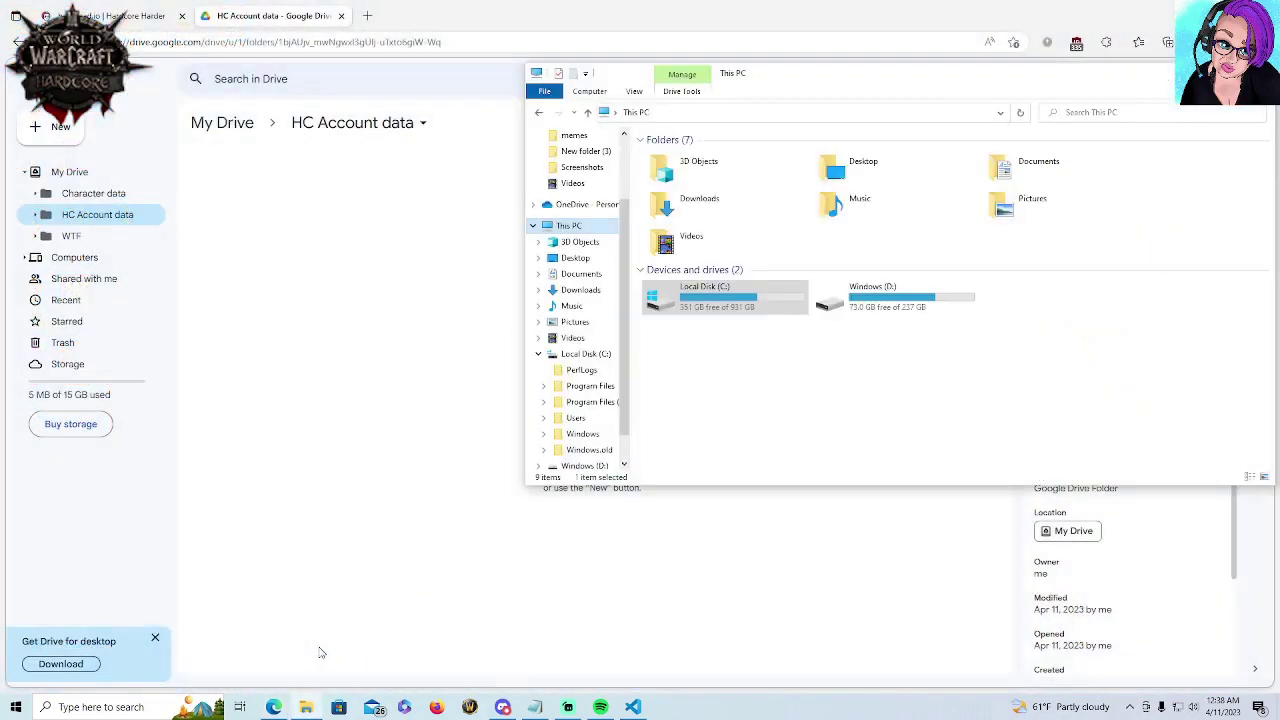
Browse to C:\Program Files (x86)\World of Warcraft in File Explorer
double_click(728, 306)
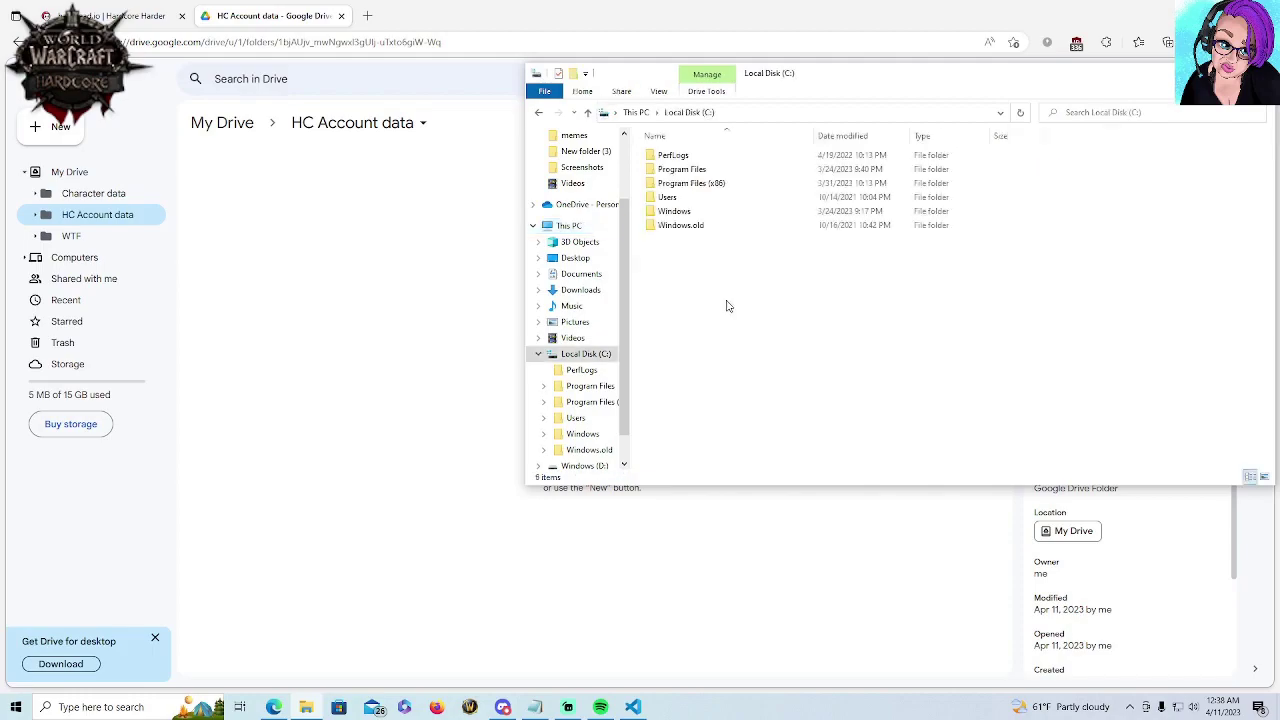
double_click(722, 186)
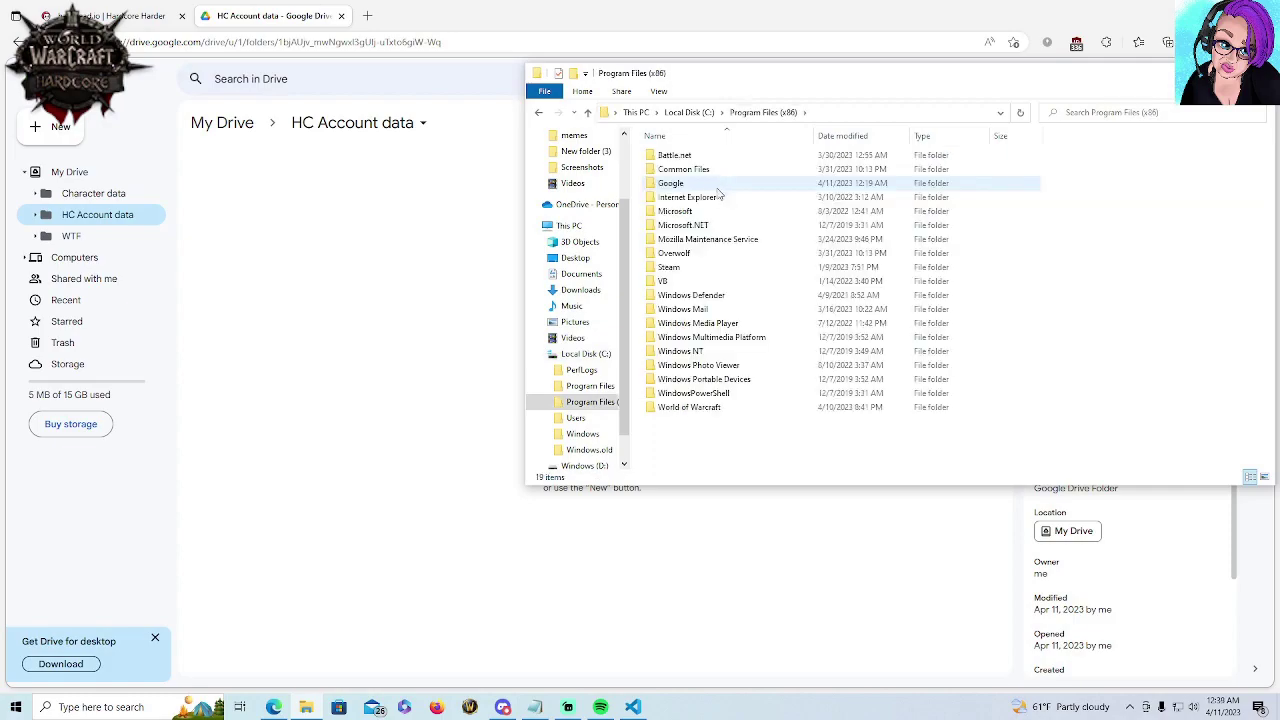
left_click(742, 411)
double_click(742, 409)
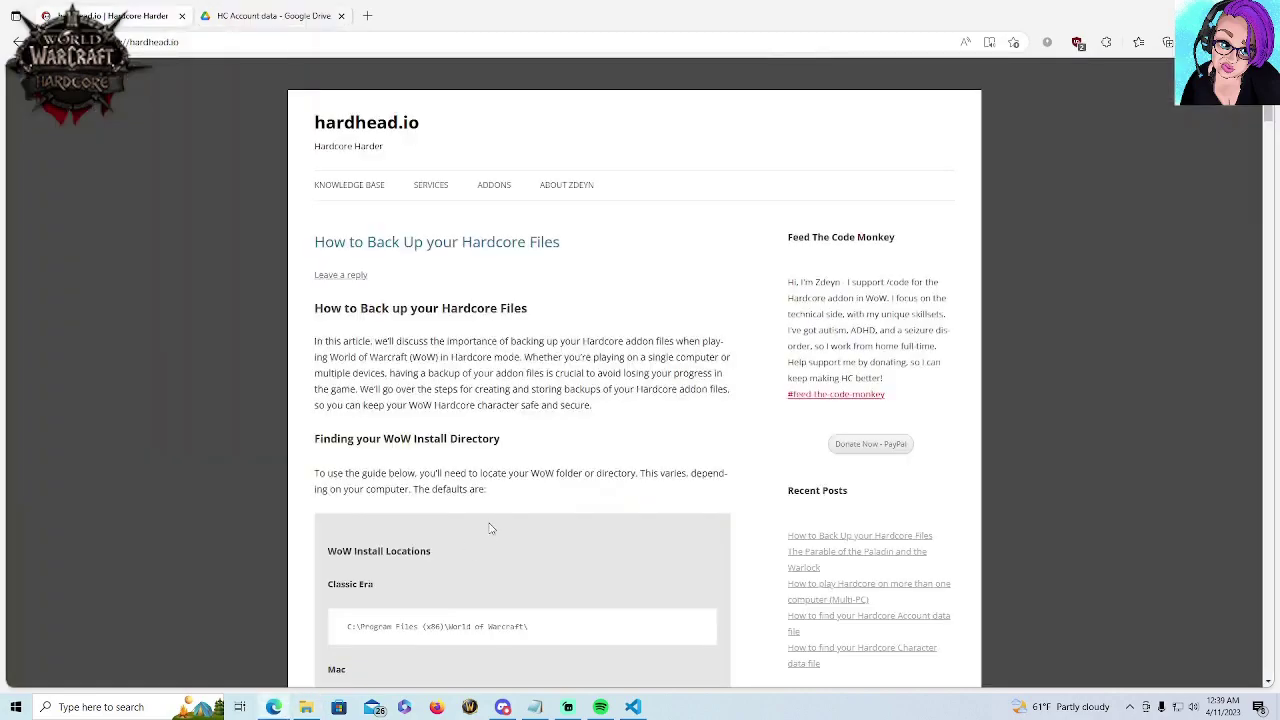
Scroll the hardhead.io guide to the Hardcore Account Data File paths and bring the World of Warcraft window forward
scroll(491, 528, "down", 5)
scroll(493, 520, "down", 3)
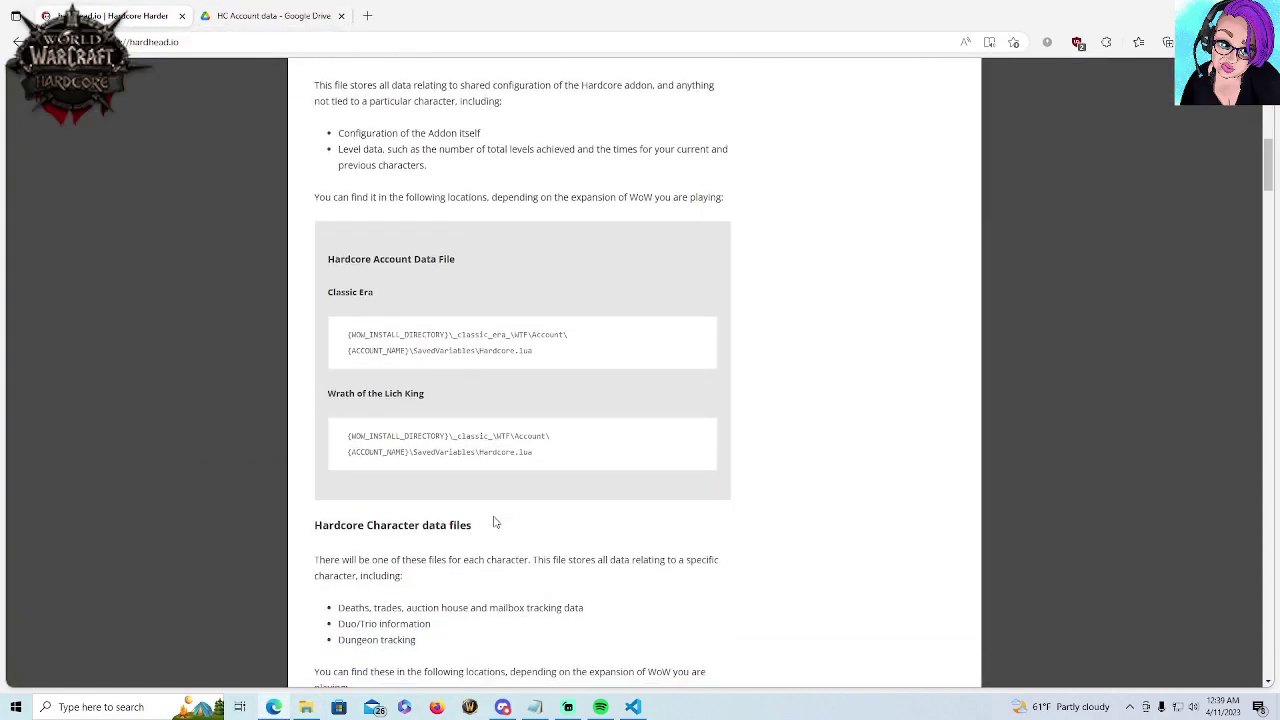
mouse_move(543, 707)
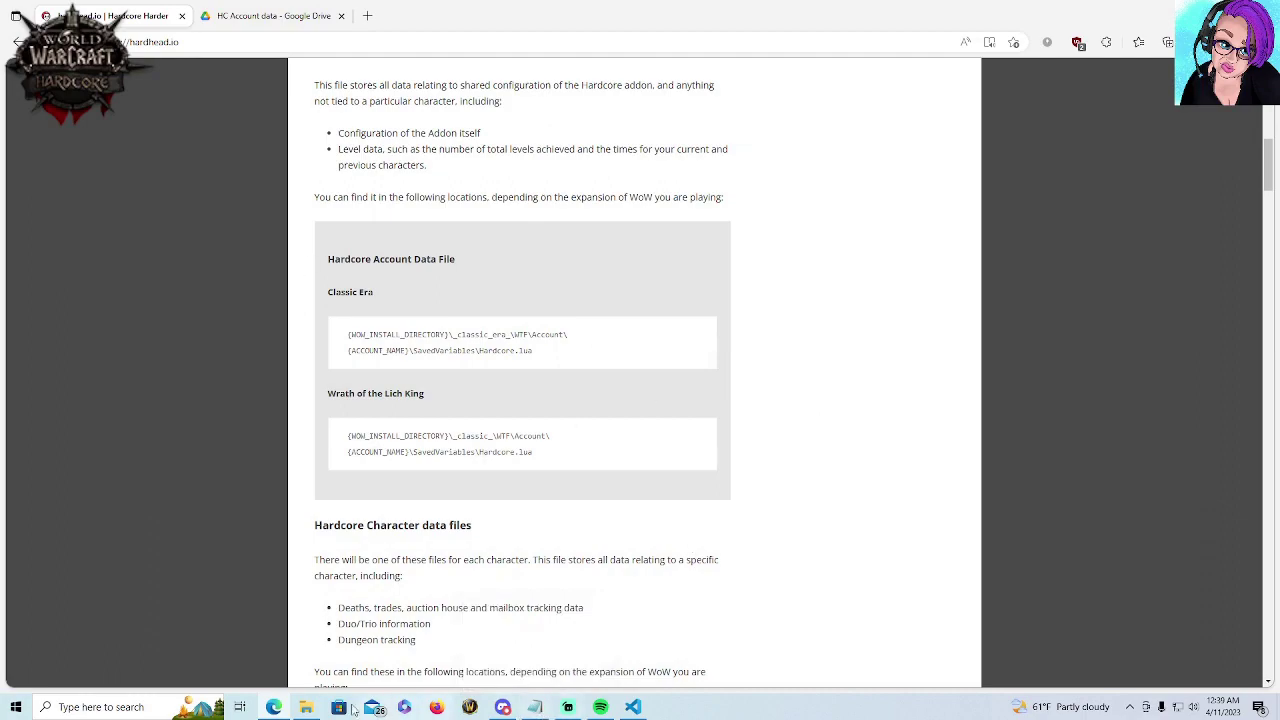
left_click(310, 709)
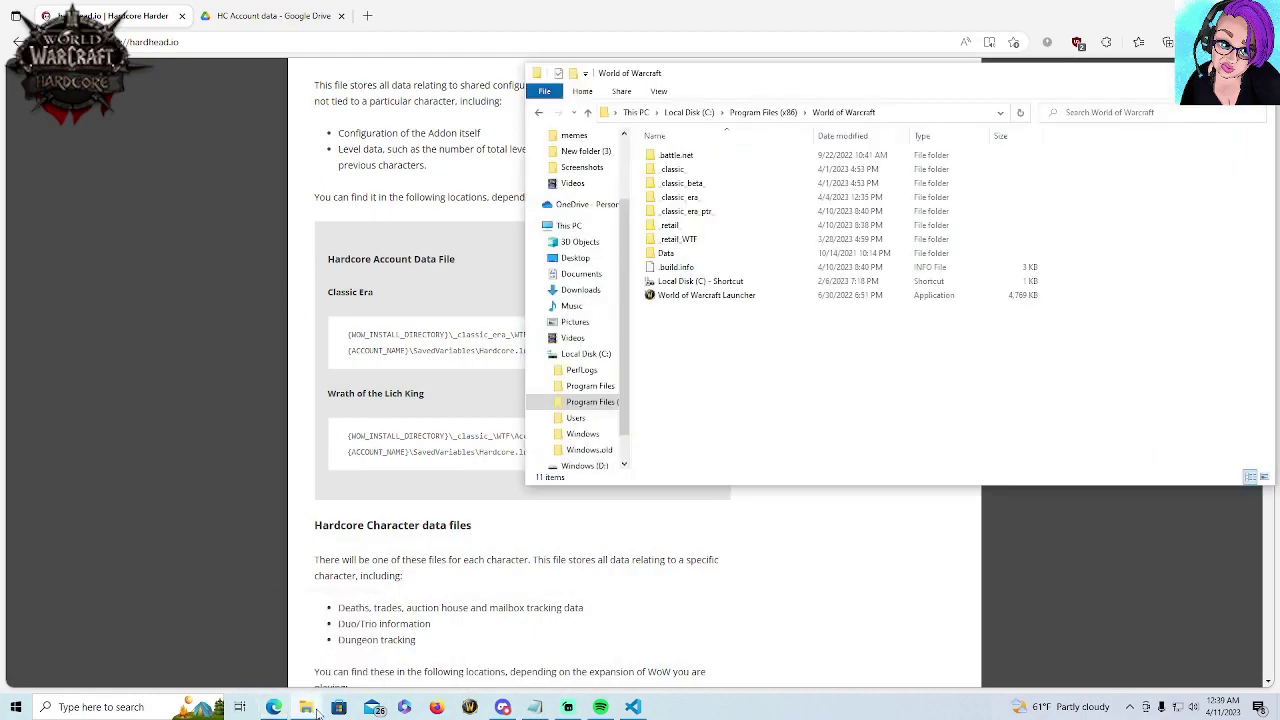
Open _classic_era_\WTF\Account, cancelling an accidental rename of the Account folder
double_click(698, 199)
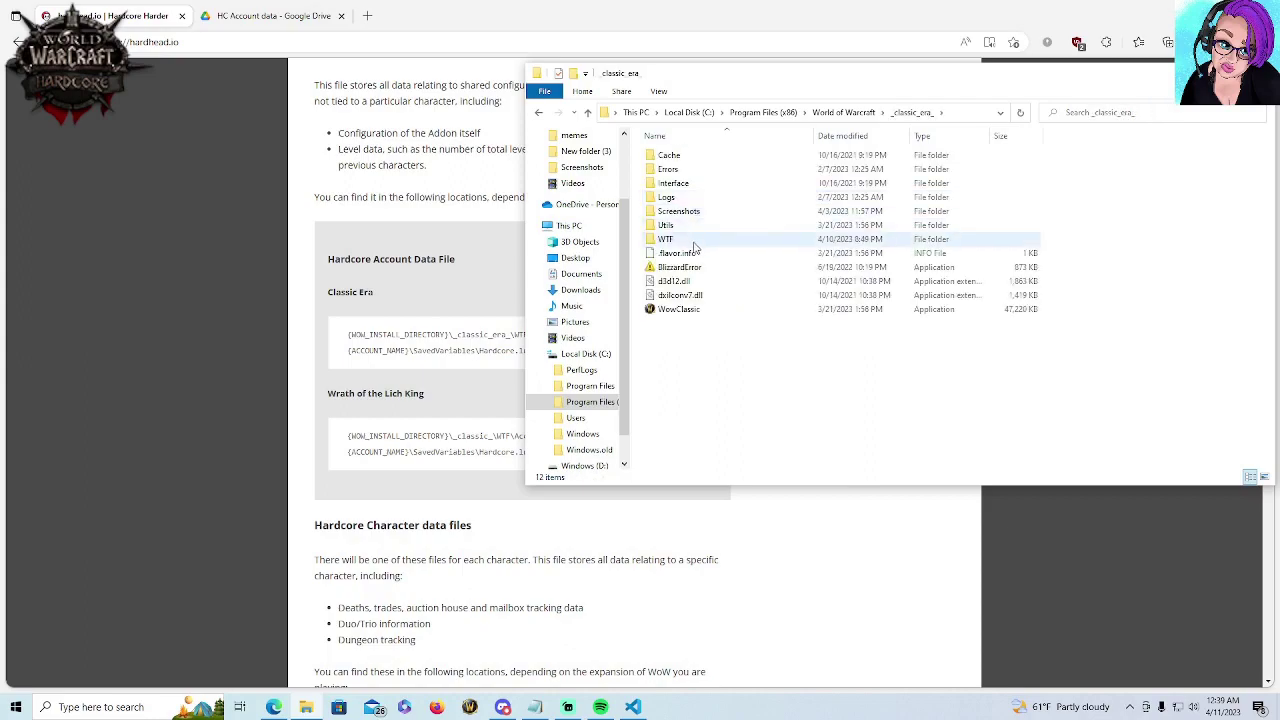
double_click(695, 243)
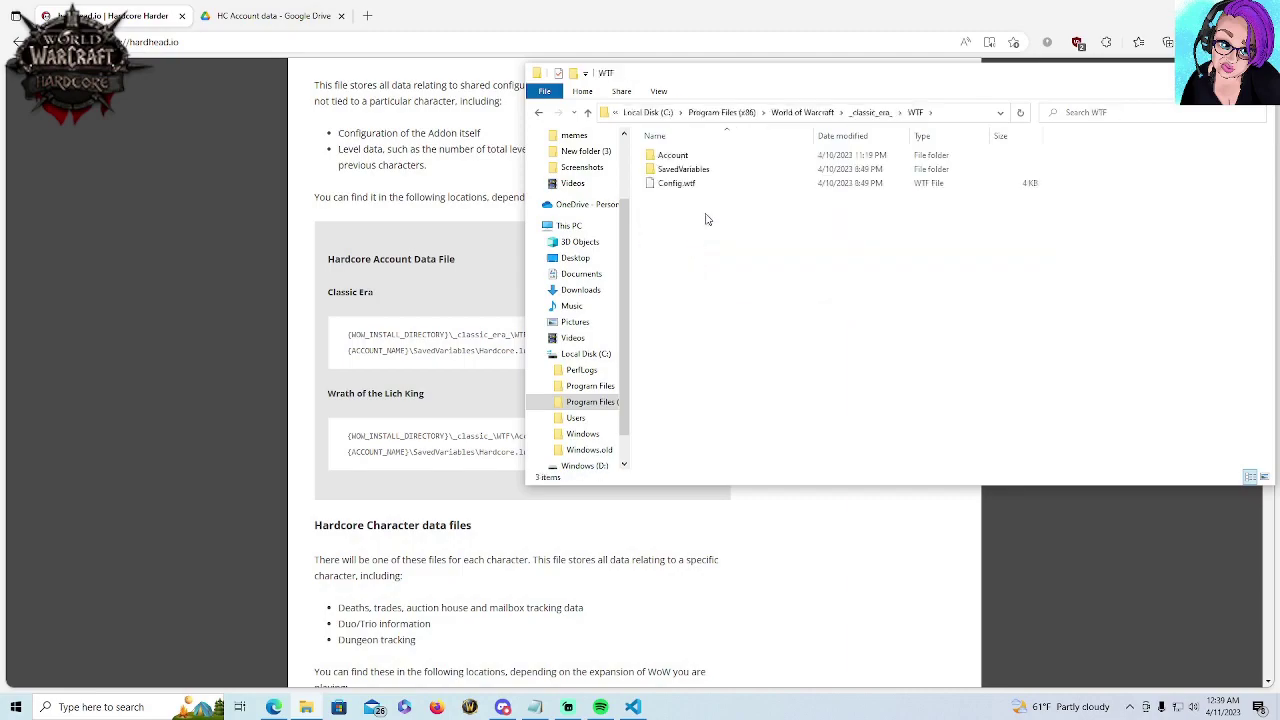
left_click(688, 158)
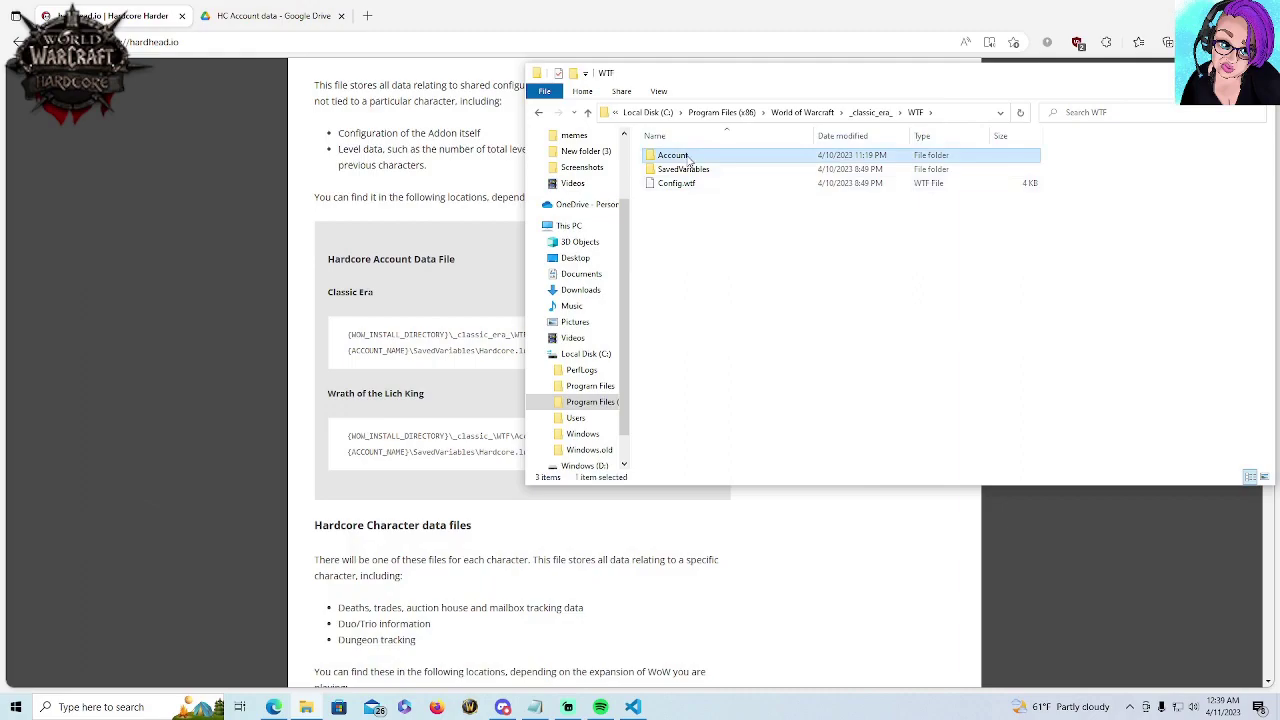
left_click(689, 158)
left_click(745, 158)
double_click(690, 162)
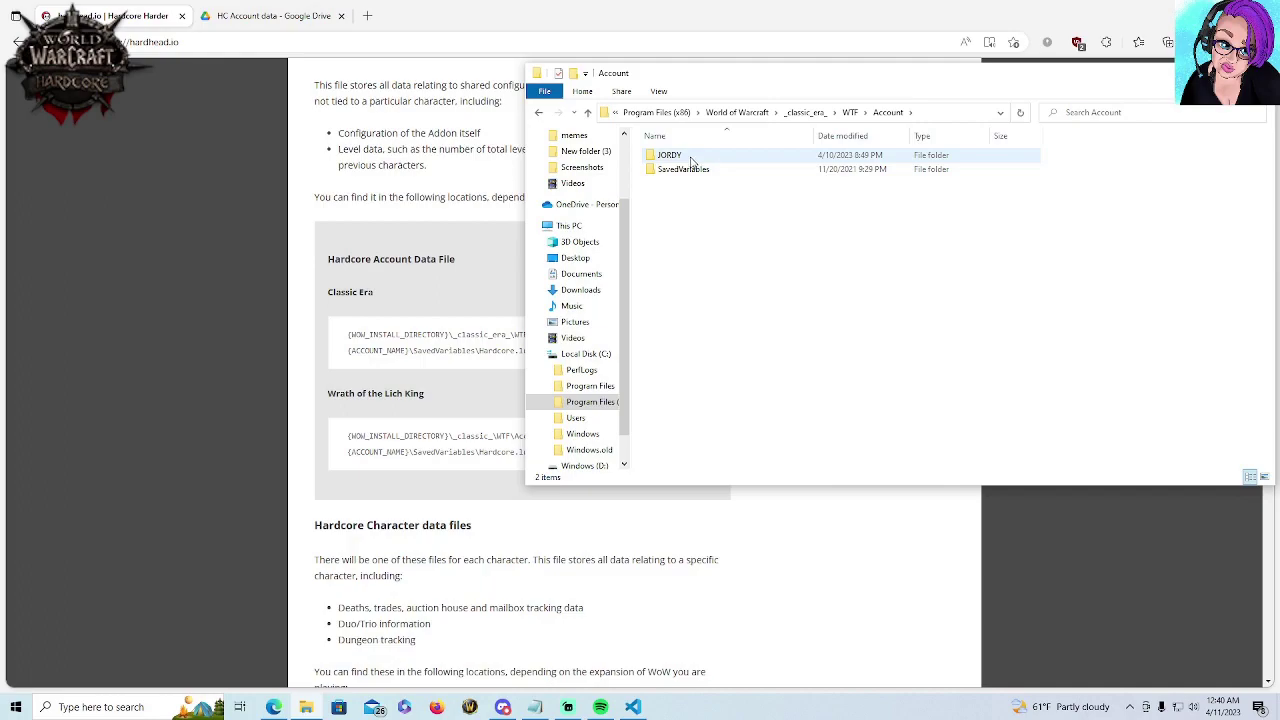
Open the account's SavedVariables folder and scroll down to the Hardcore files
mouse_move(690, 160)
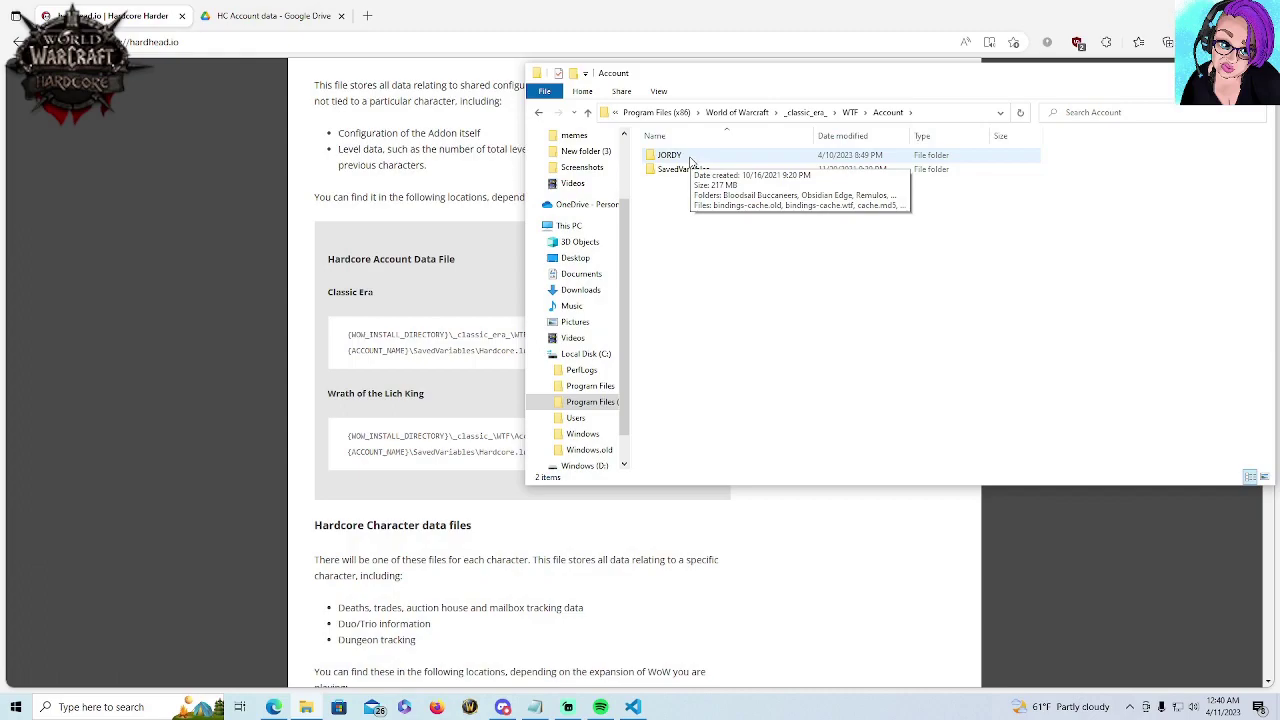
double_click(690, 158)
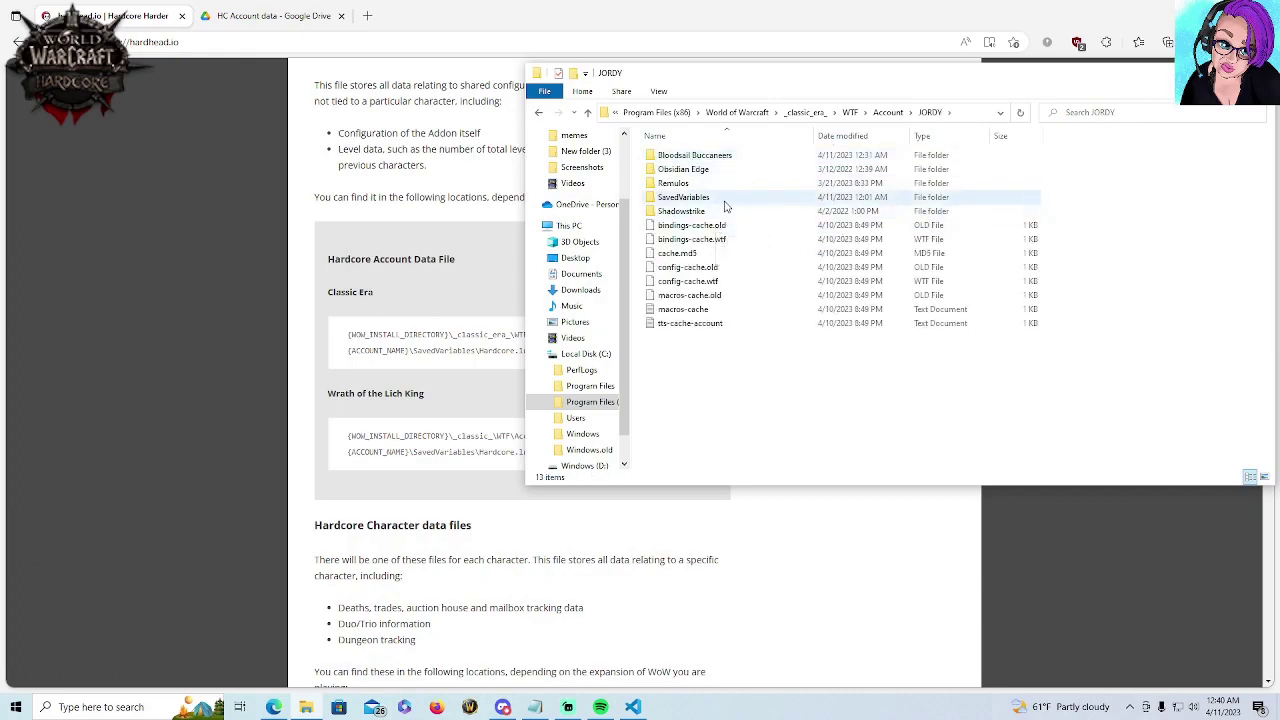
mouse_move(726, 207)
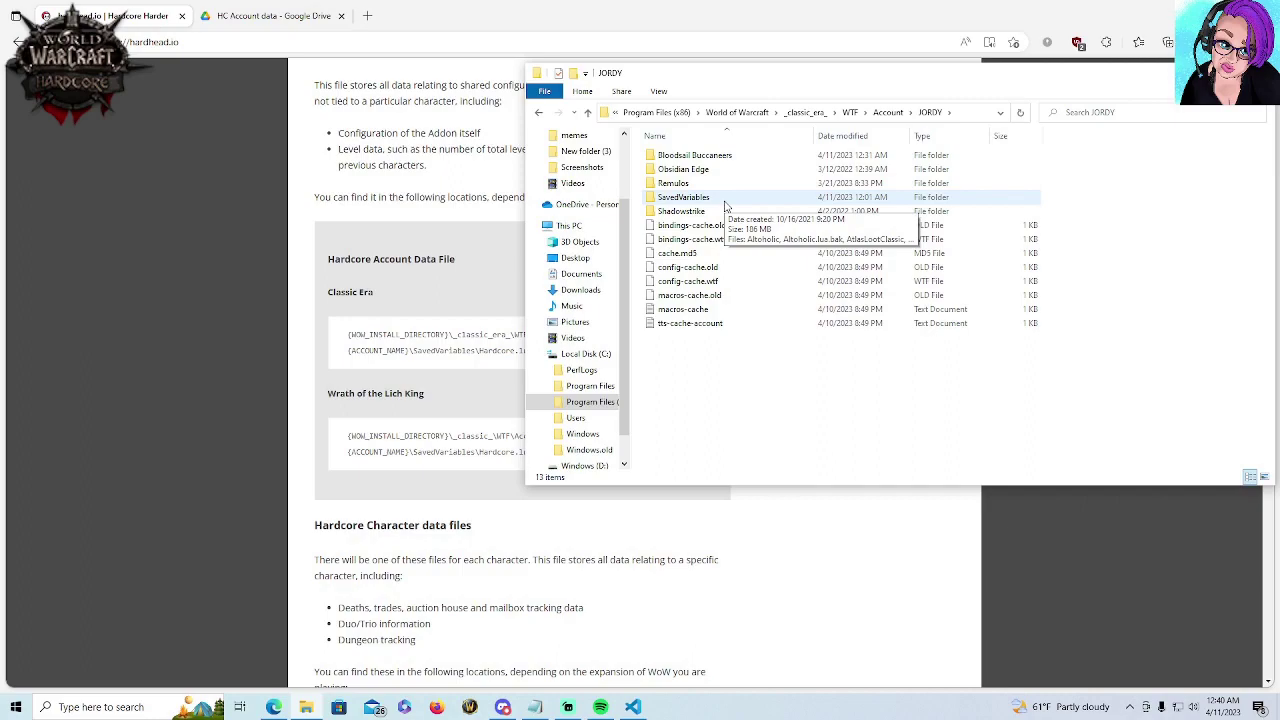
double_click(726, 199)
scroll(795, 268, "down", 6)
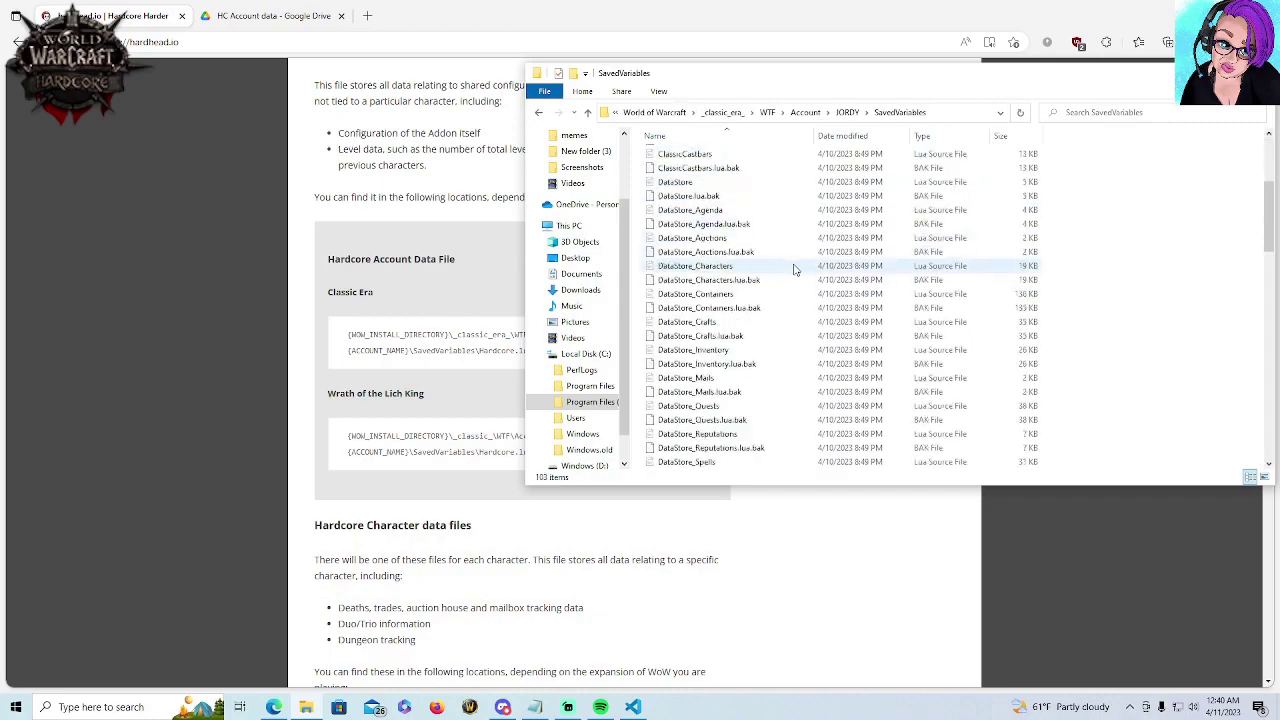
scroll(795, 268, "down", 2)
scroll(795, 268, "down", 4)
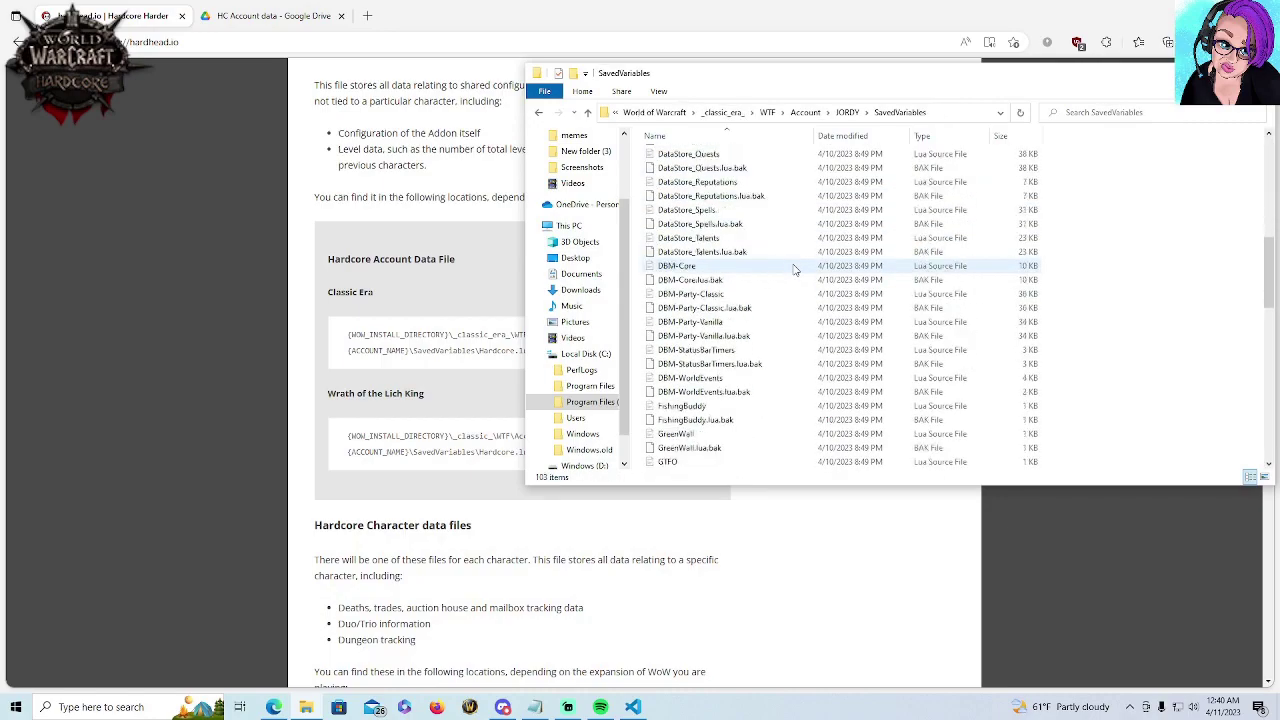
scroll(795, 268, "down", 2)
scroll(795, 268, "down", 1)
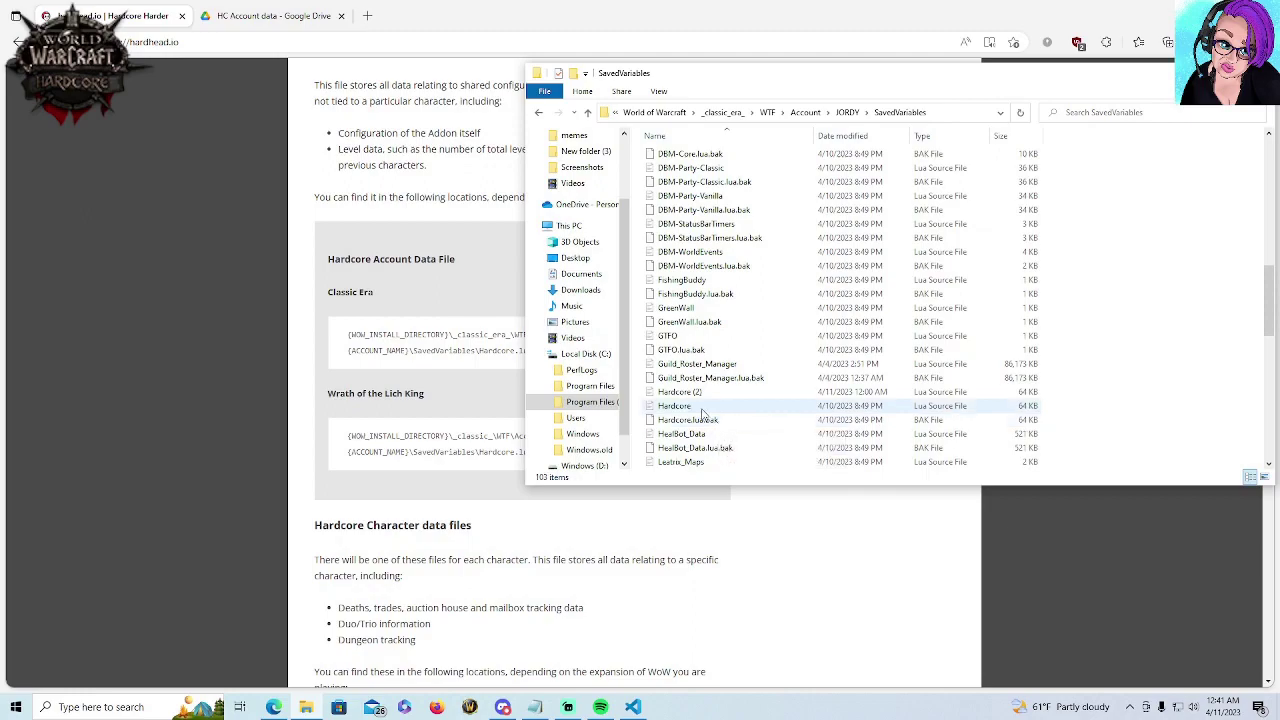
Upload the account's Hardcore file from SavedVariables into HC Account data, then go back to My Drive
left_click(256, 16)
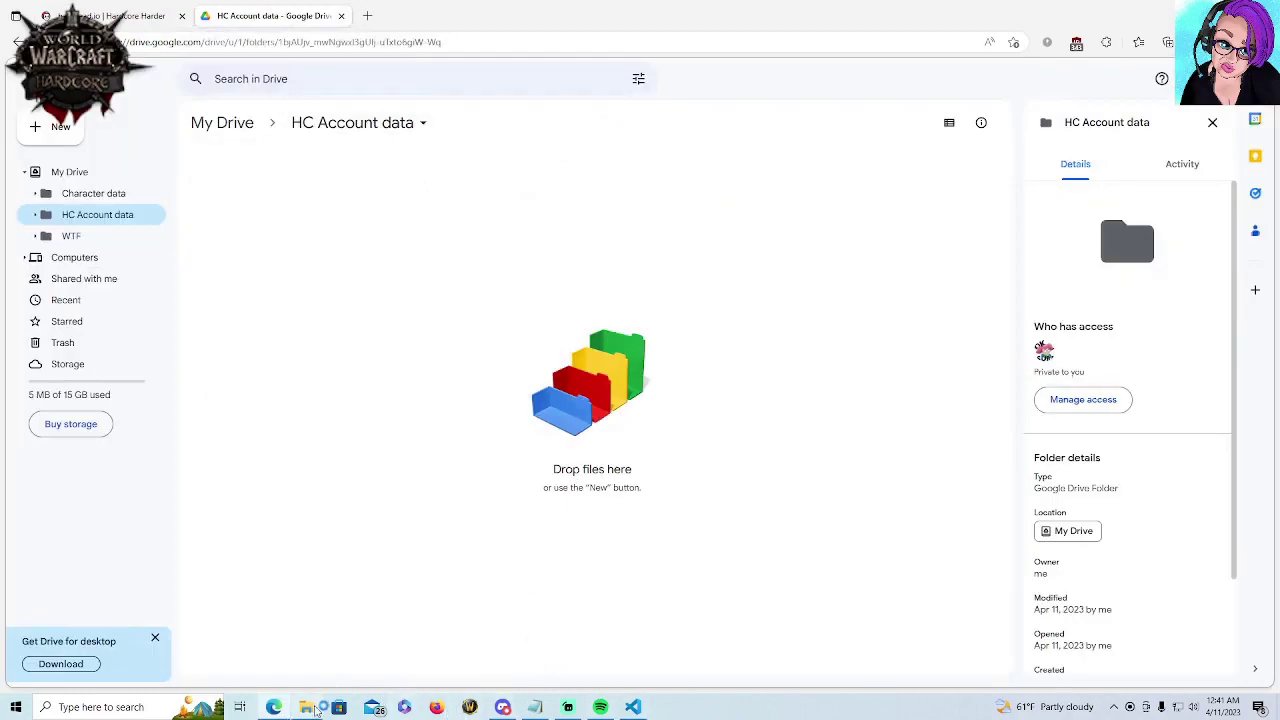
left_click(311, 708)
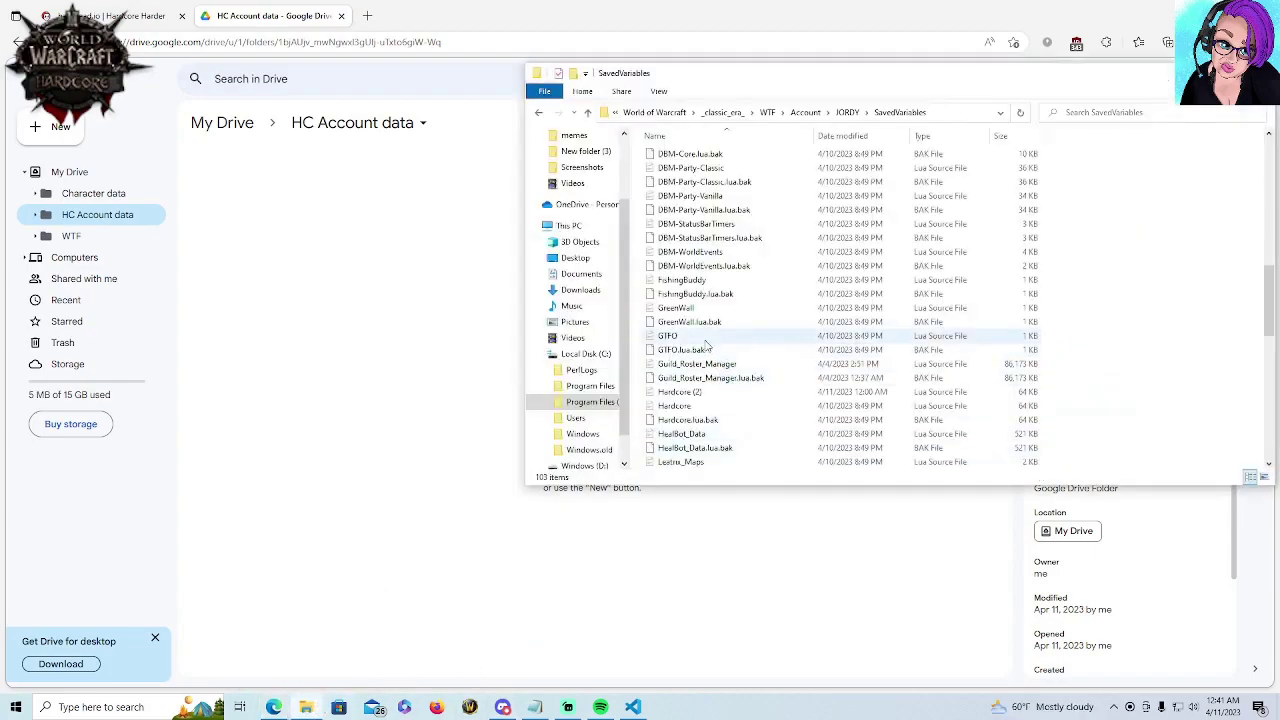
left_click_drag(698, 407, 414, 462)
left_click(737, 405)
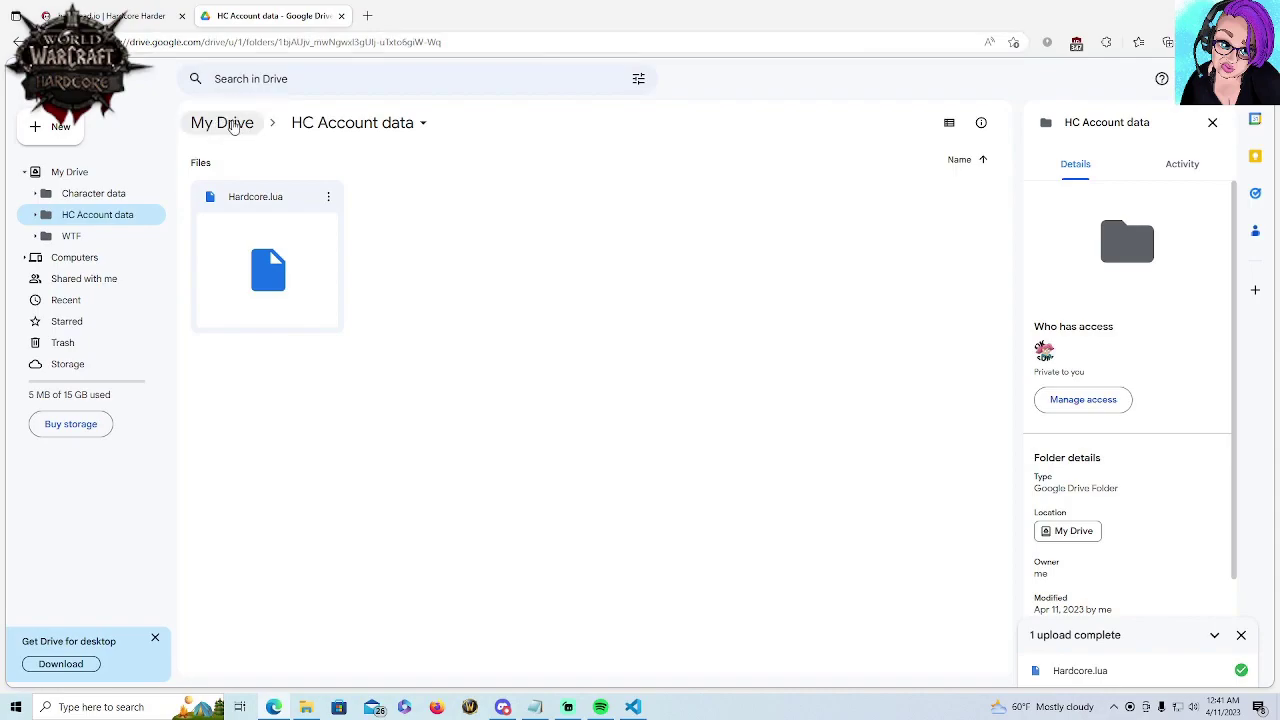
left_click(231, 124)
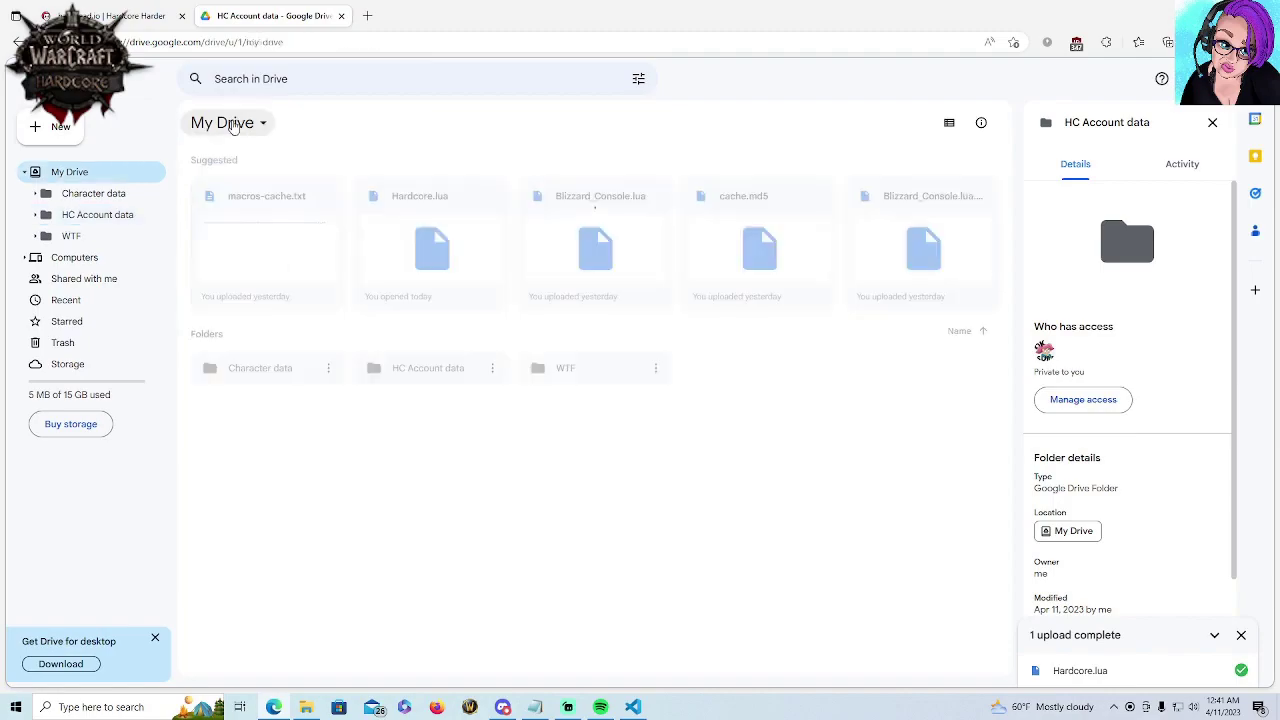
Open Character data in Drive and browse Explorer to the account folder under _classic_era_\WTF\Account
left_click(77, 196)
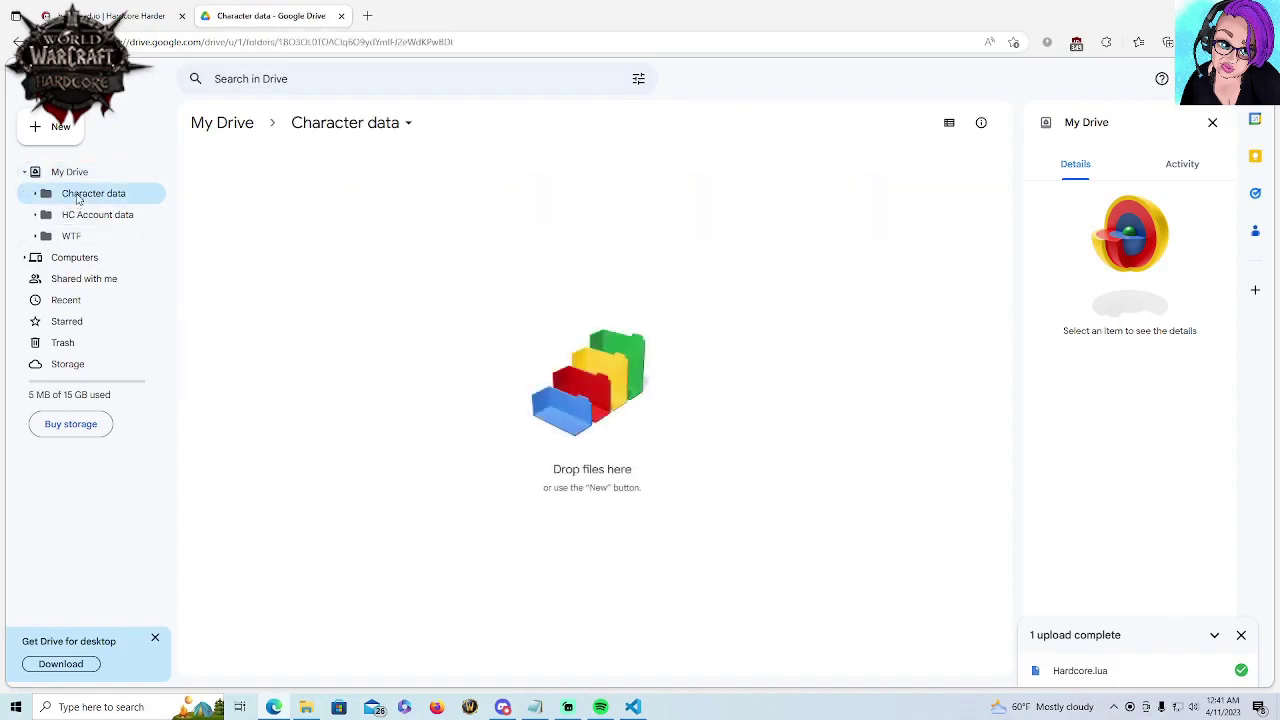
left_click(305, 707)
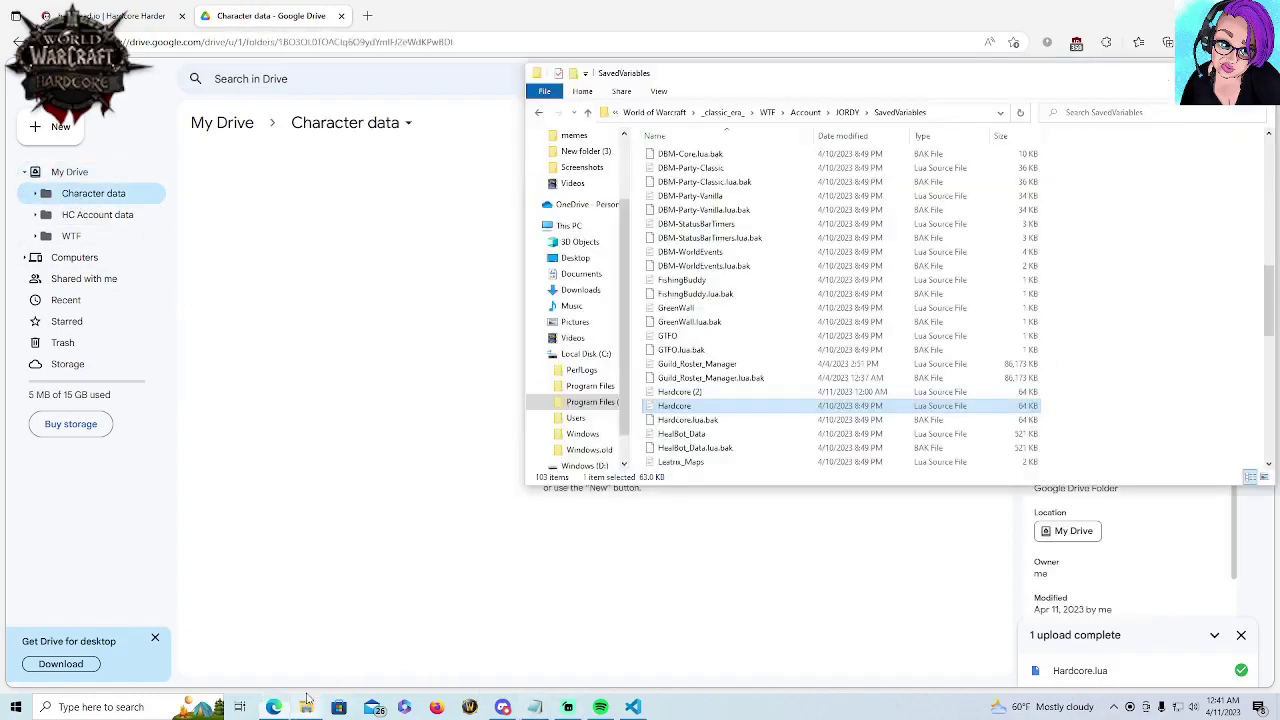
left_click(654, 113)
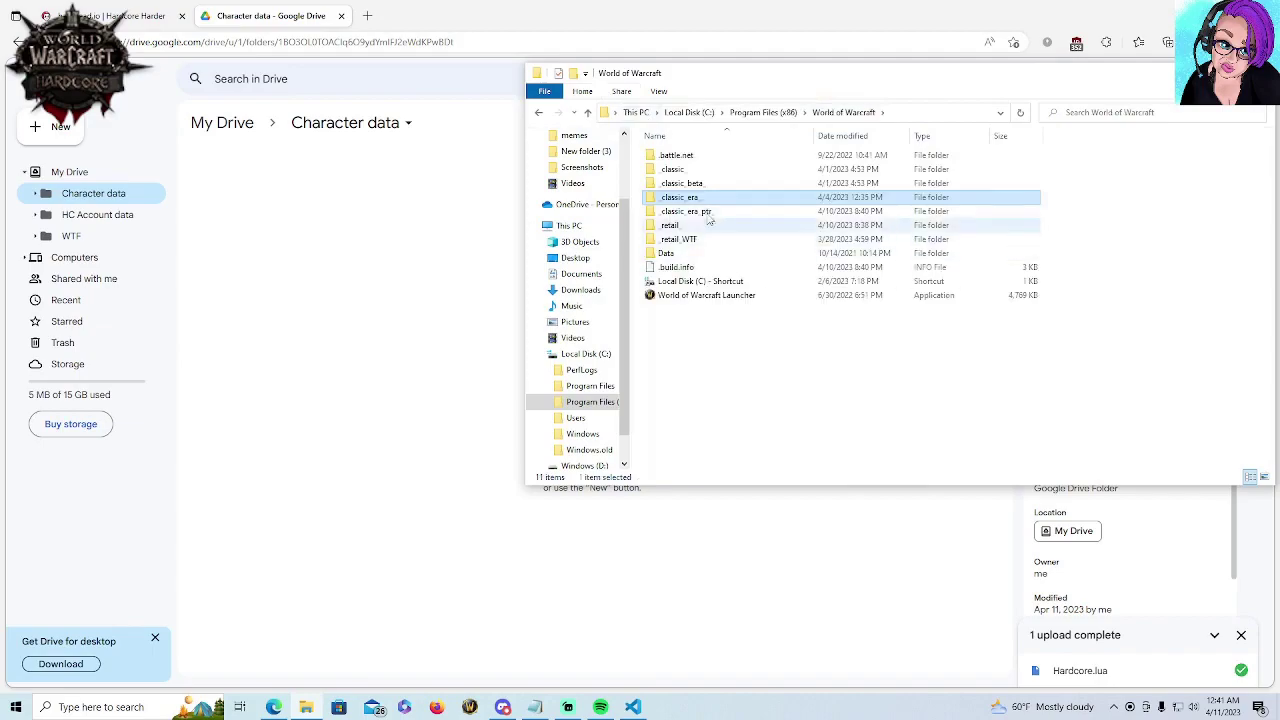
double_click(695, 200)
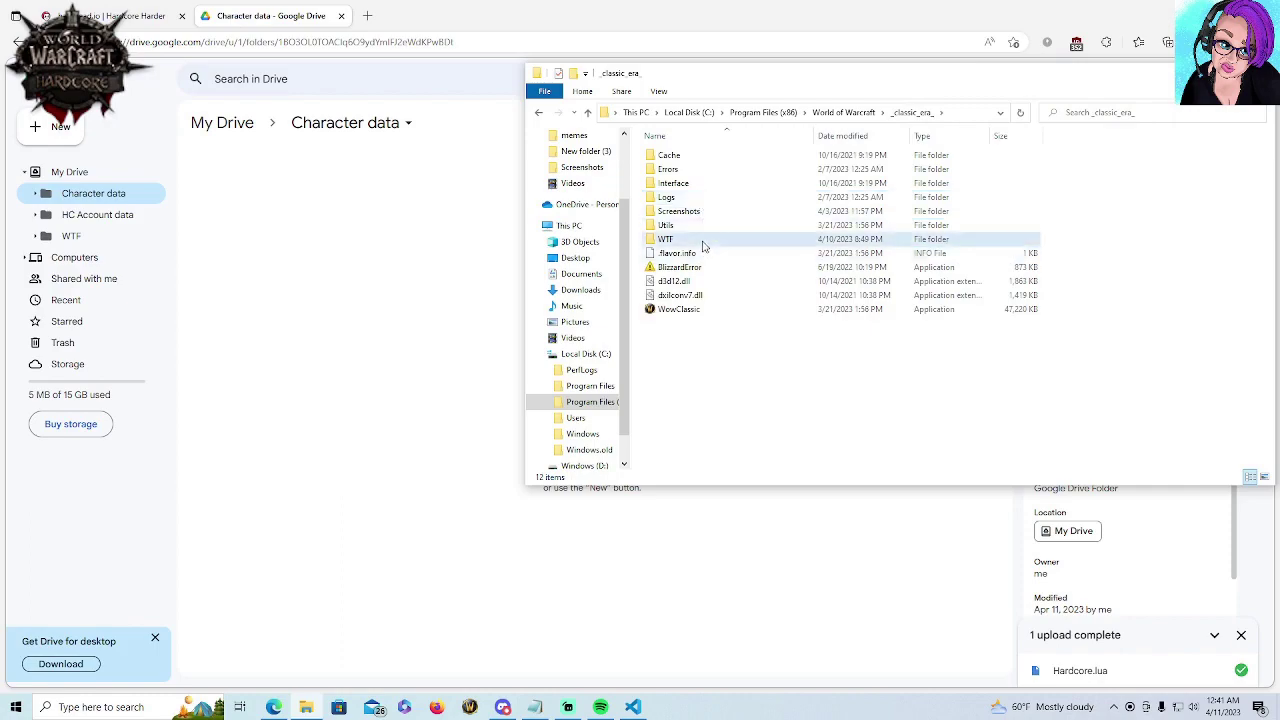
double_click(665, 239)
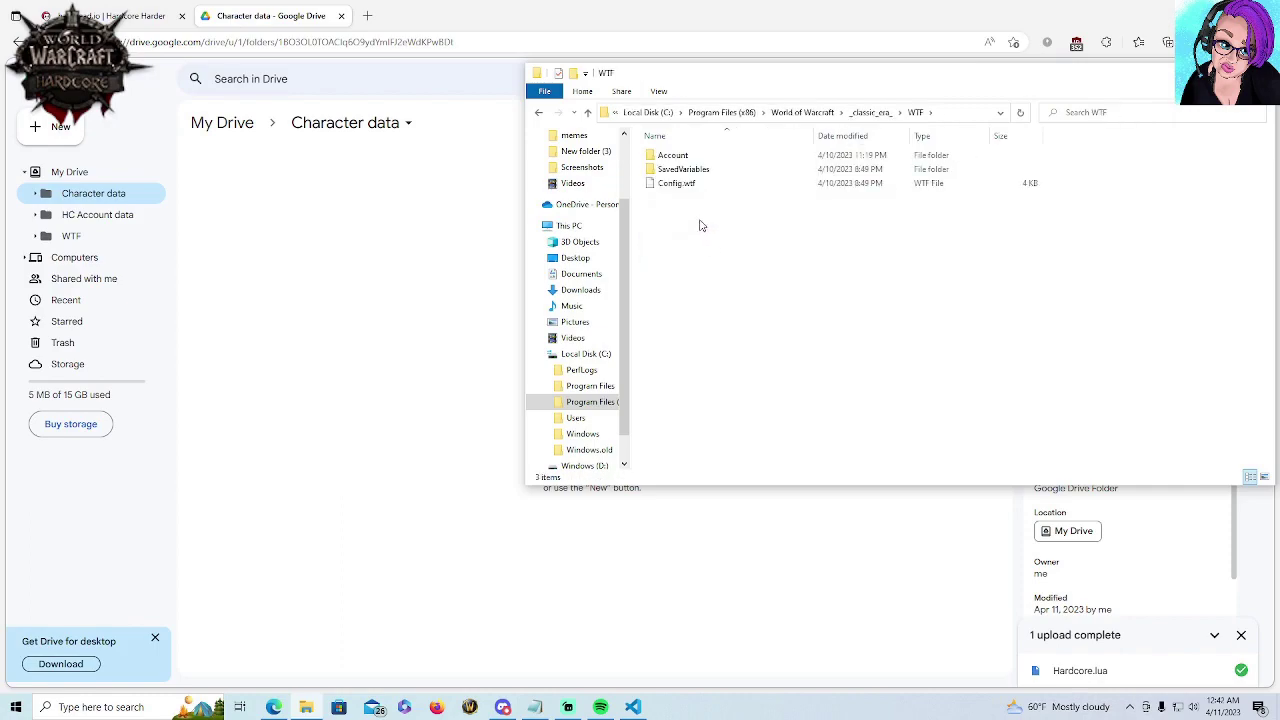
double_click(708, 157)
double_click(669, 155)
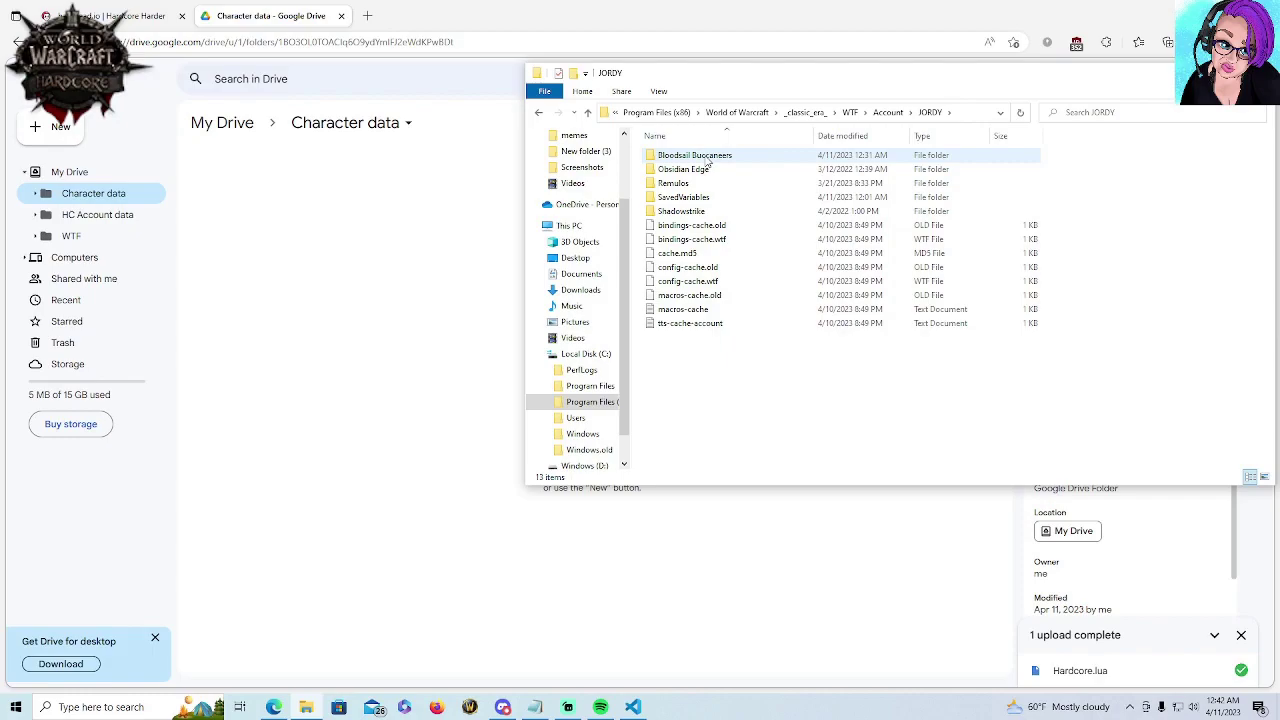
Open Bloodsail Buccaneers\character\SavedVariables and upload its Hardcore file into Character data
double_click(708, 158)
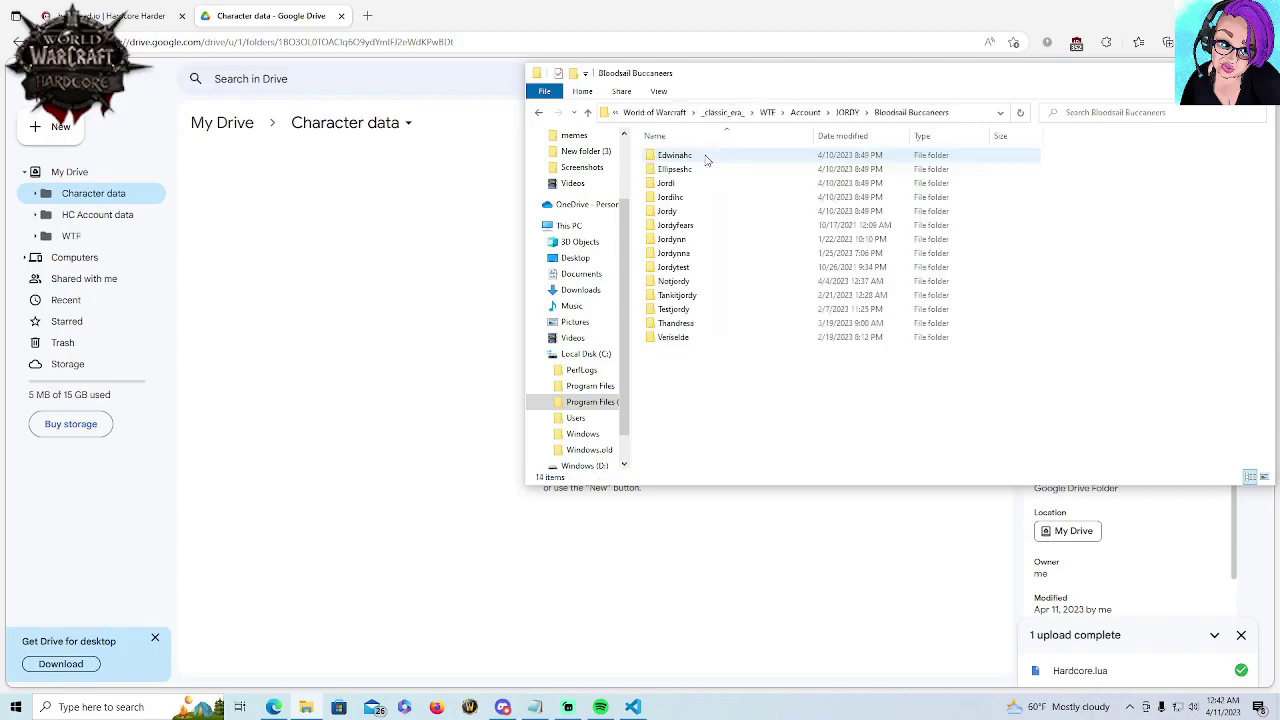
double_click(714, 284)
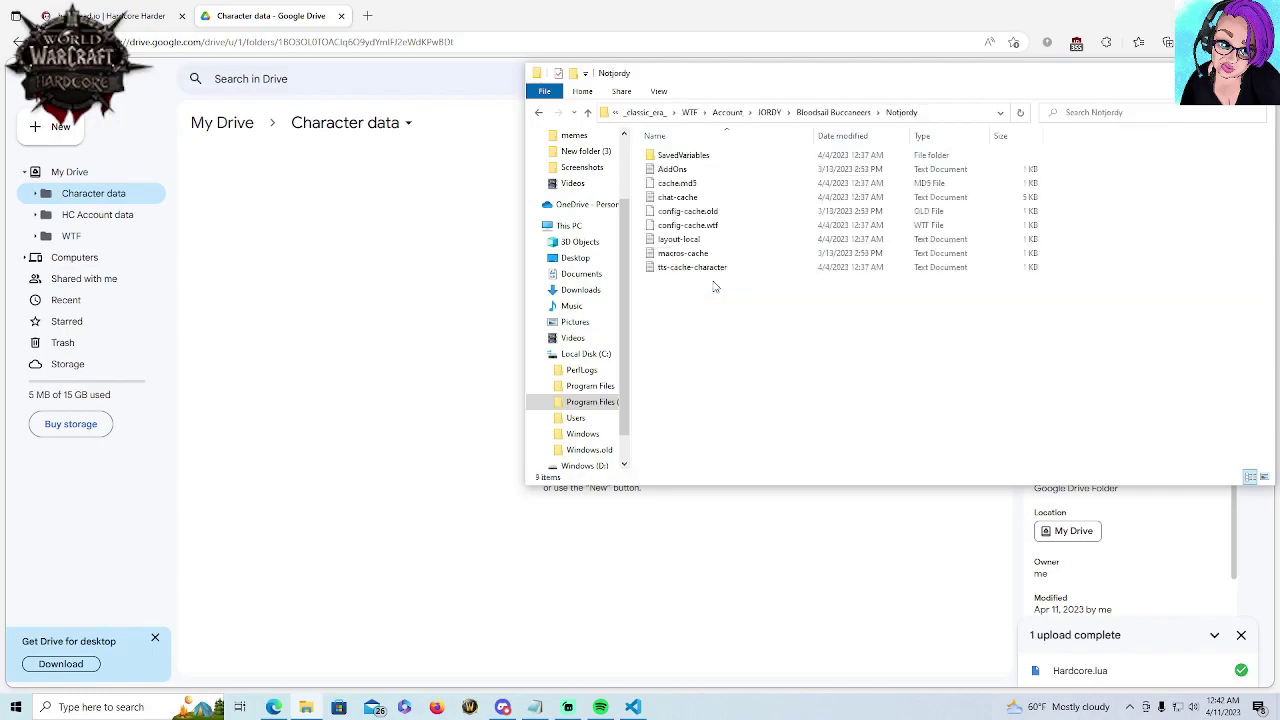
double_click(684, 157)
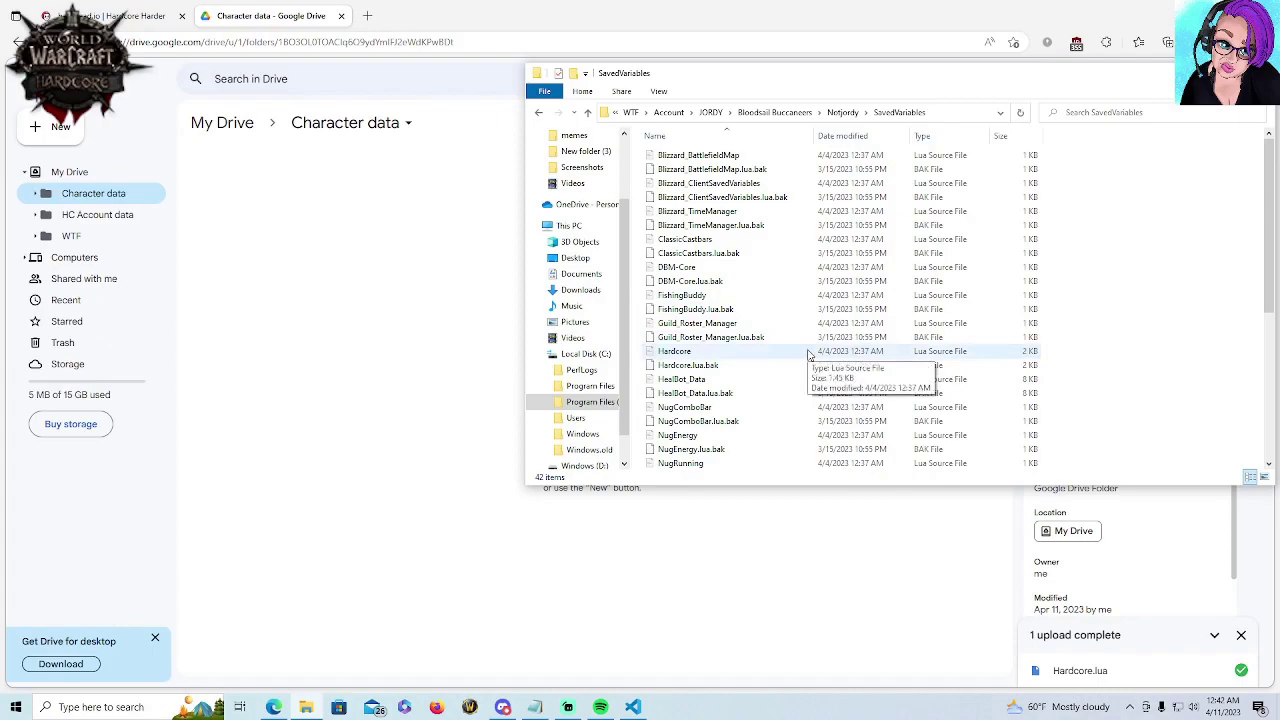
left_click(684, 354)
left_click_drag(684, 354, 414, 290)
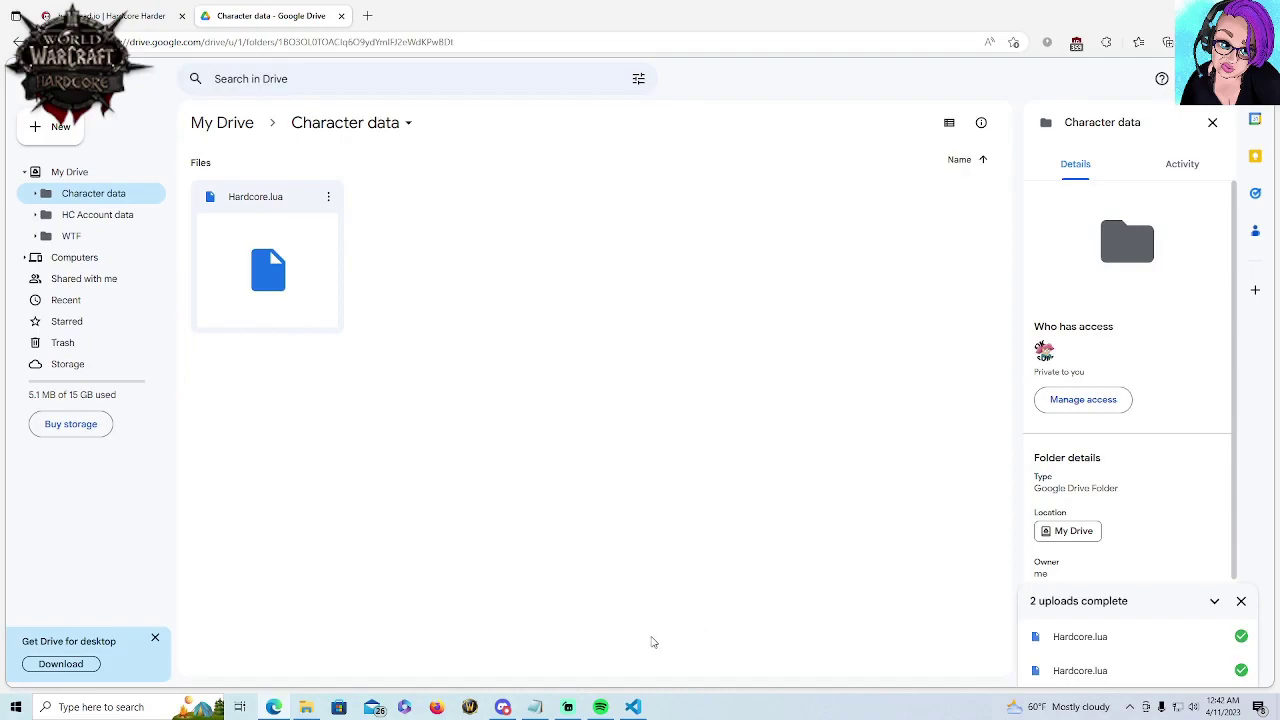
mouse_move(535, 705)
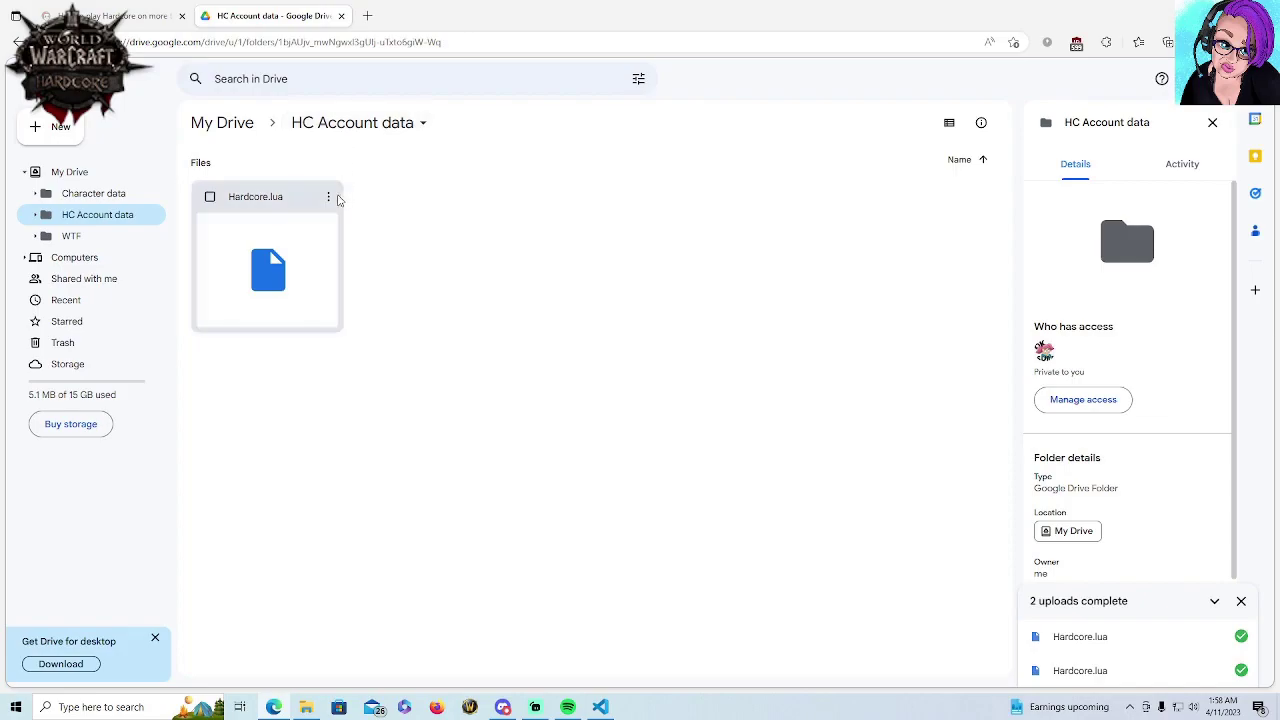
Download Hardcore.lua from the HC Account data folder using its three-dot menu
left_click(328, 197)
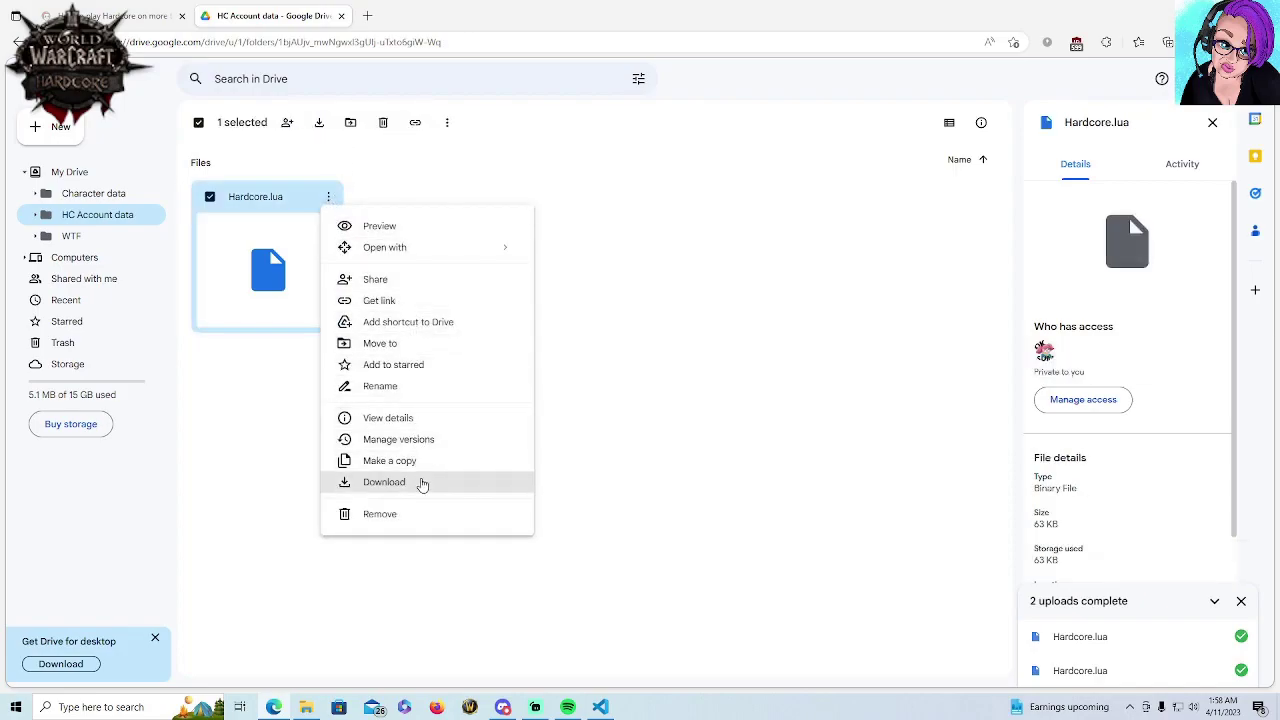
left_click(384, 482)
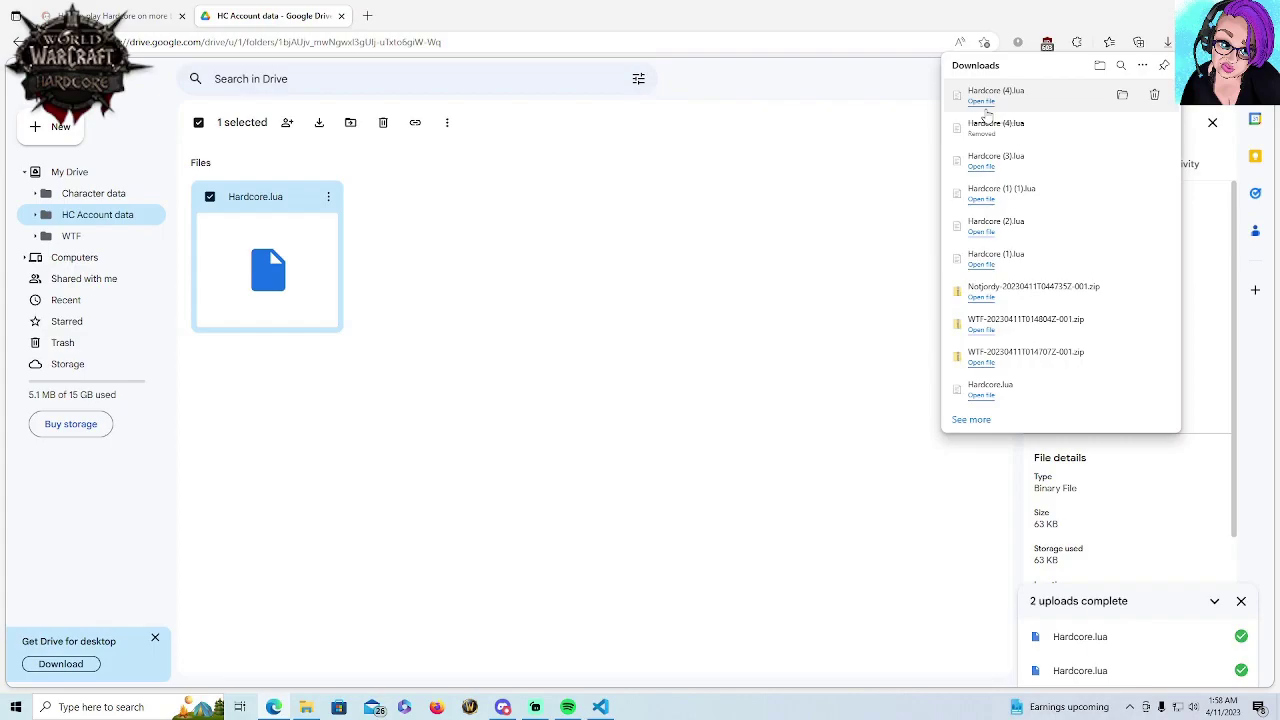
Show the downloaded Hardcore (4) file in the Downloads folder and copy it
left_click(1121, 100)
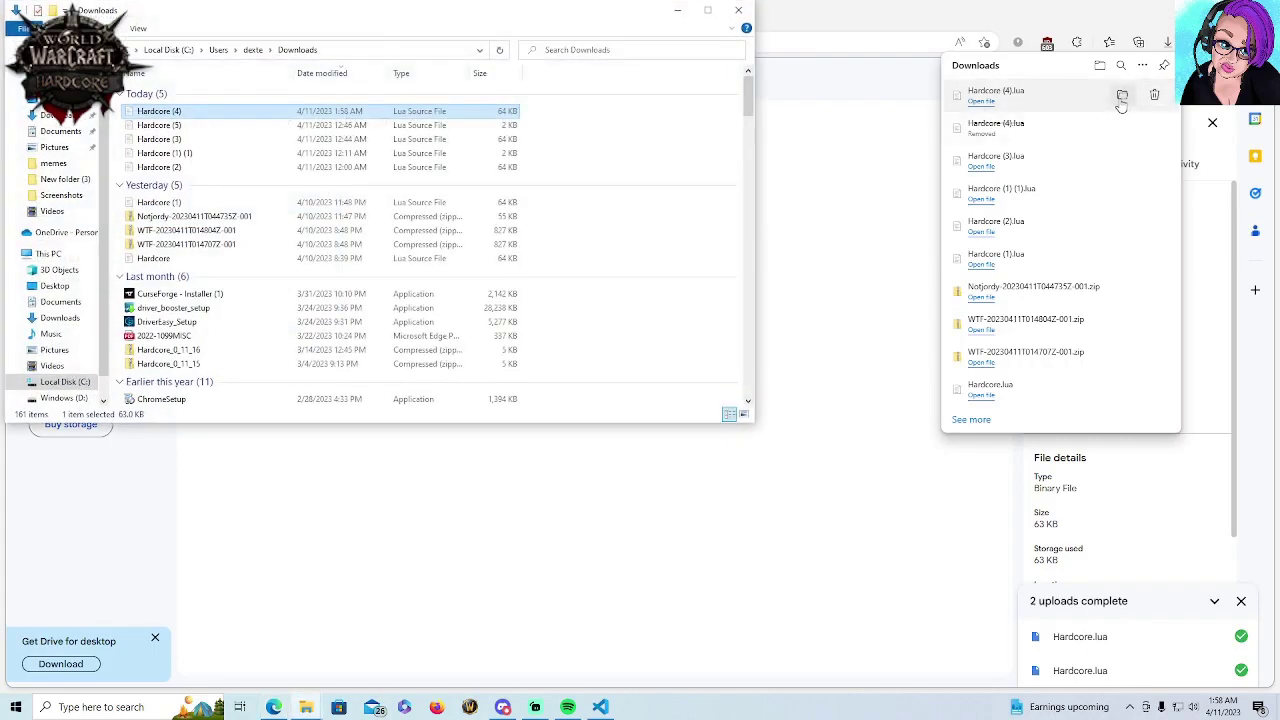
right_click(205, 120)
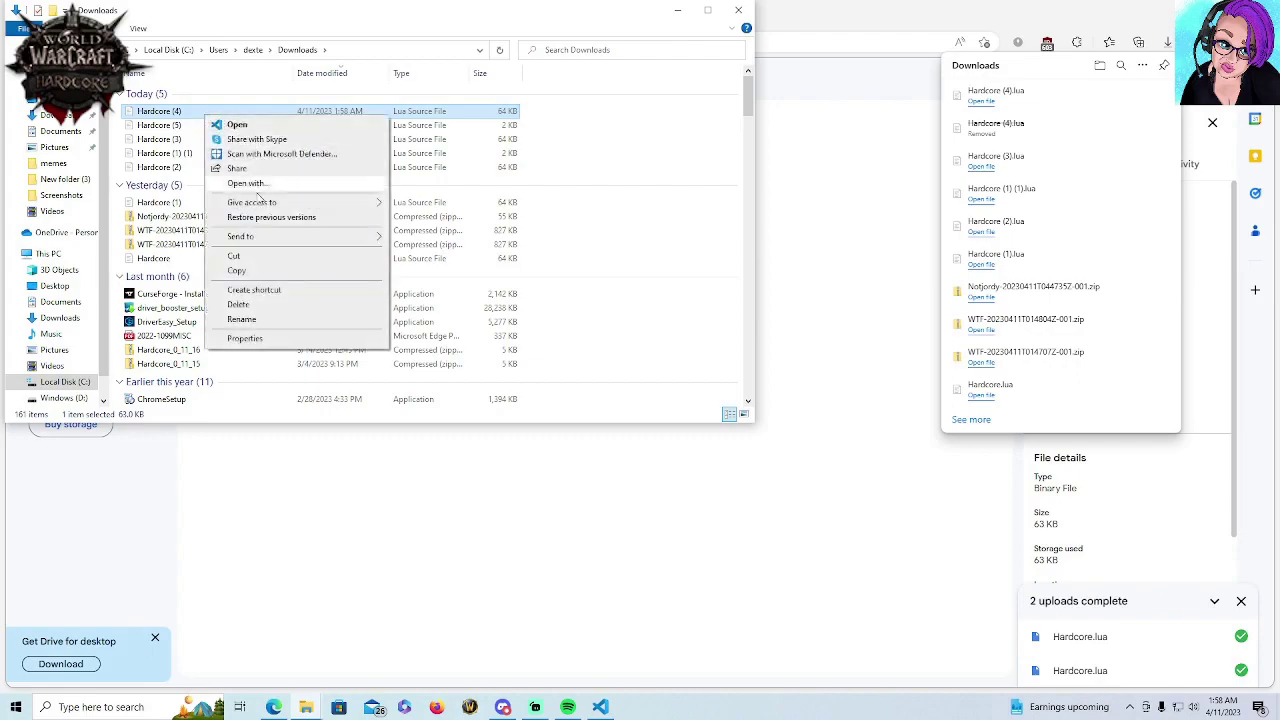
left_click(250, 274)
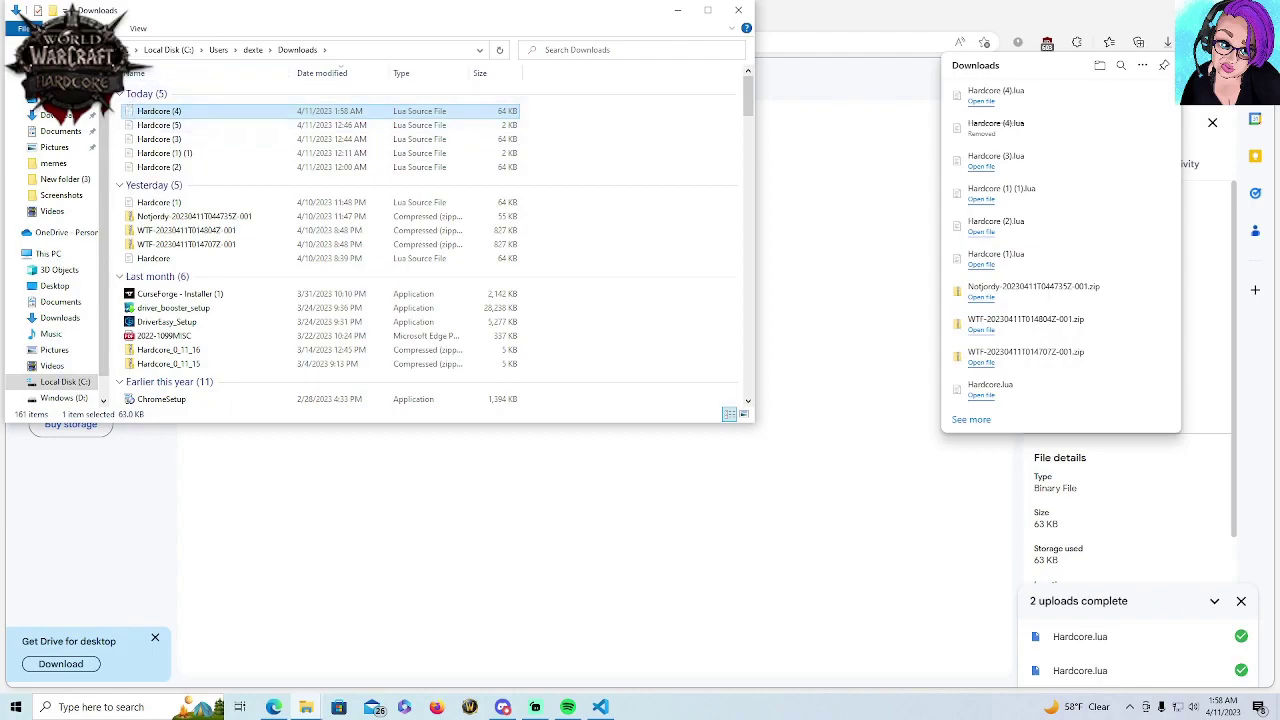
Navigate from C: through Program Files (x86)\World of Warcraft\_classic_era_\WTF\Account to the account's SavedVariables folder
left_click(150, 50)
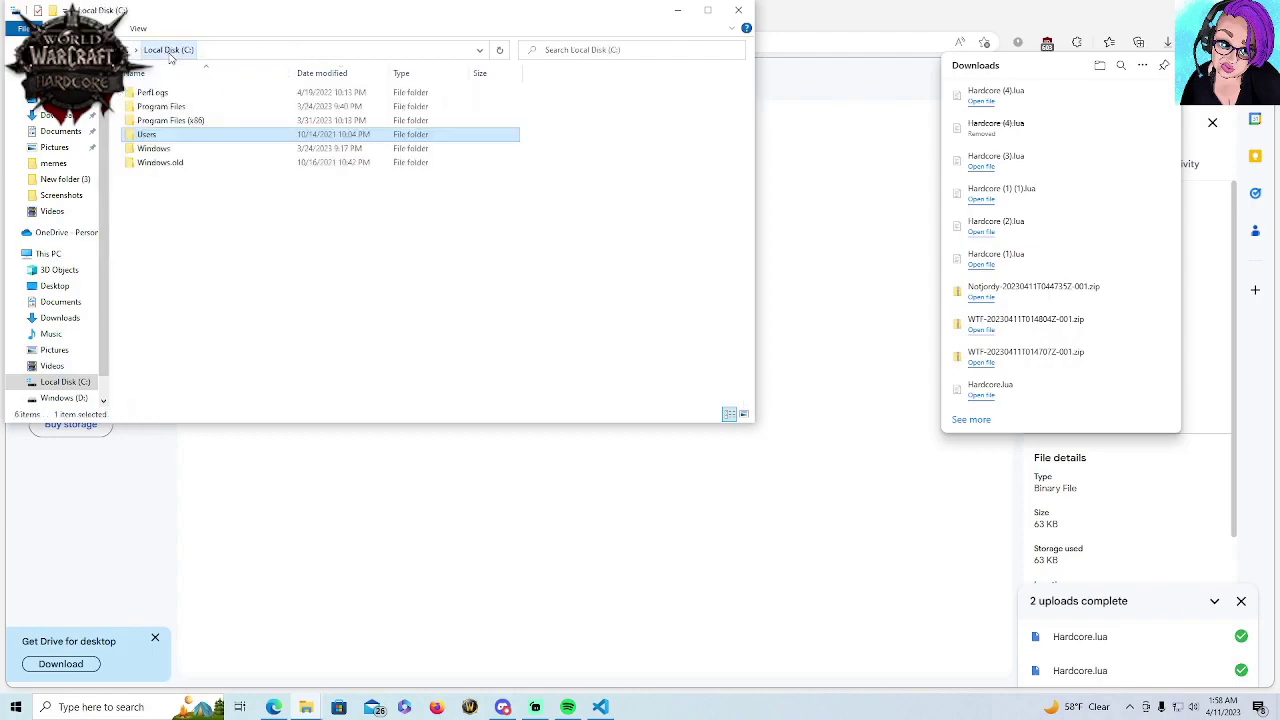
double_click(181, 121)
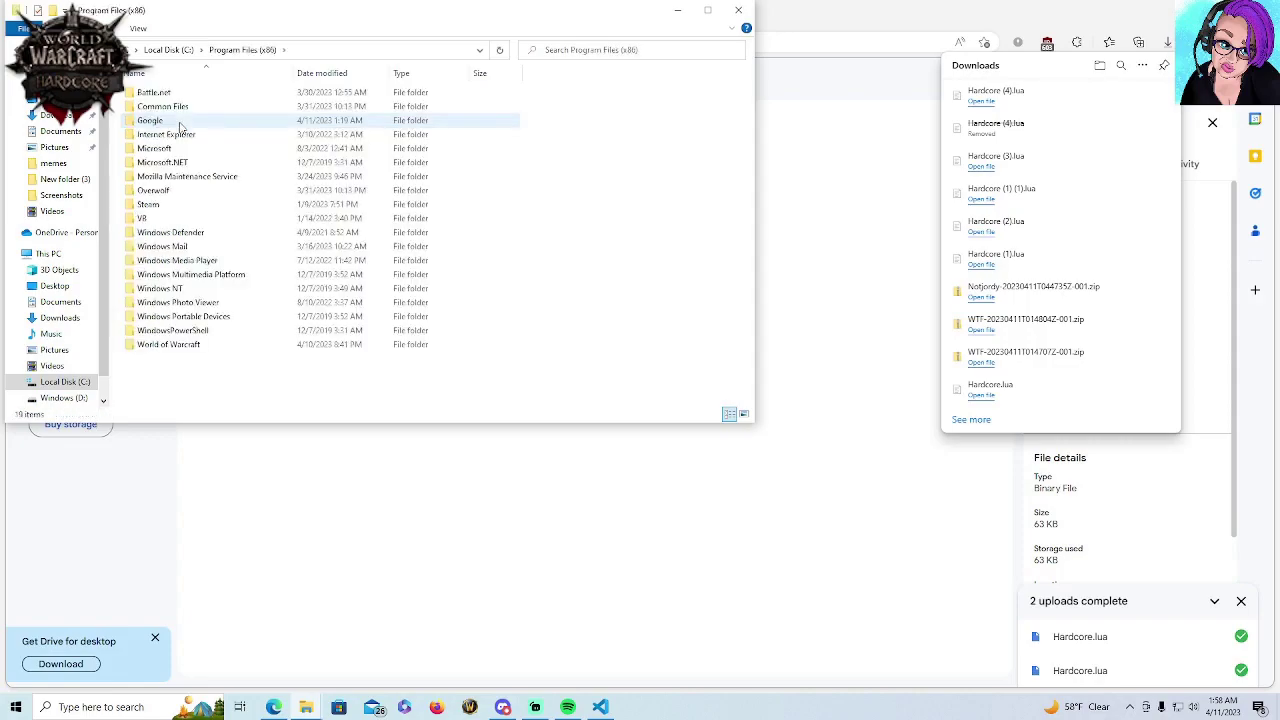
double_click(185, 347)
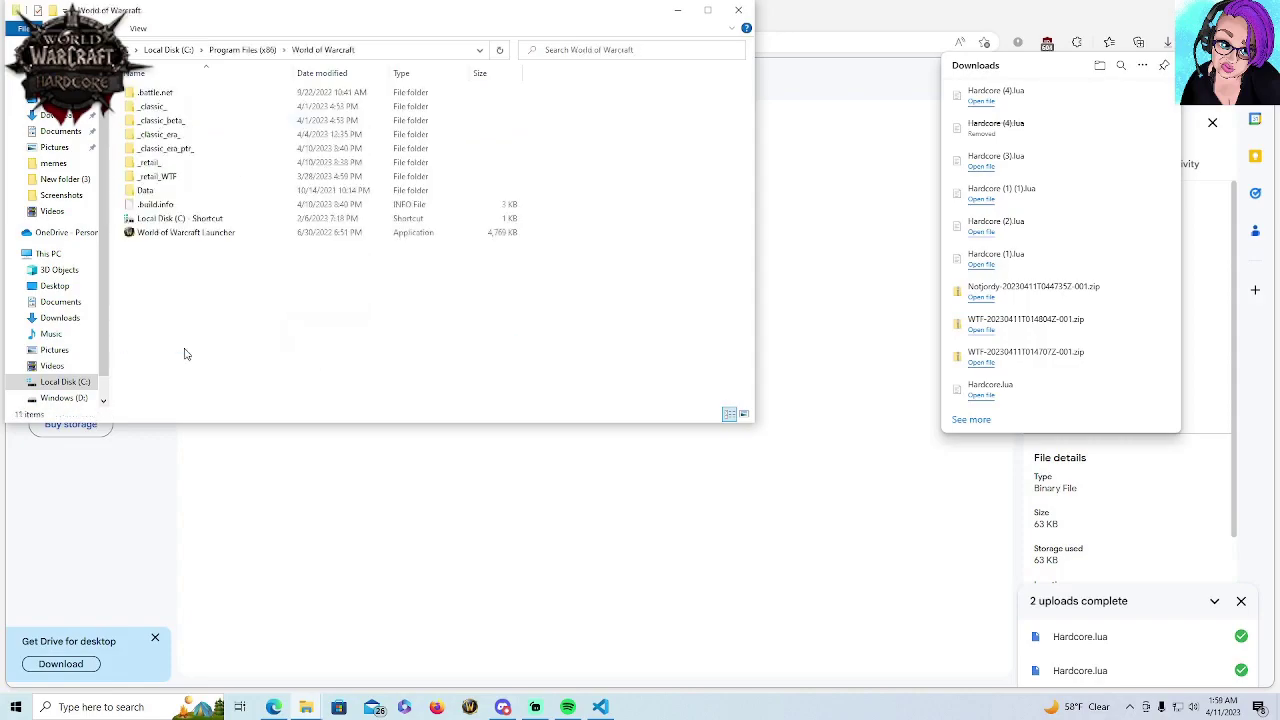
double_click(174, 135)
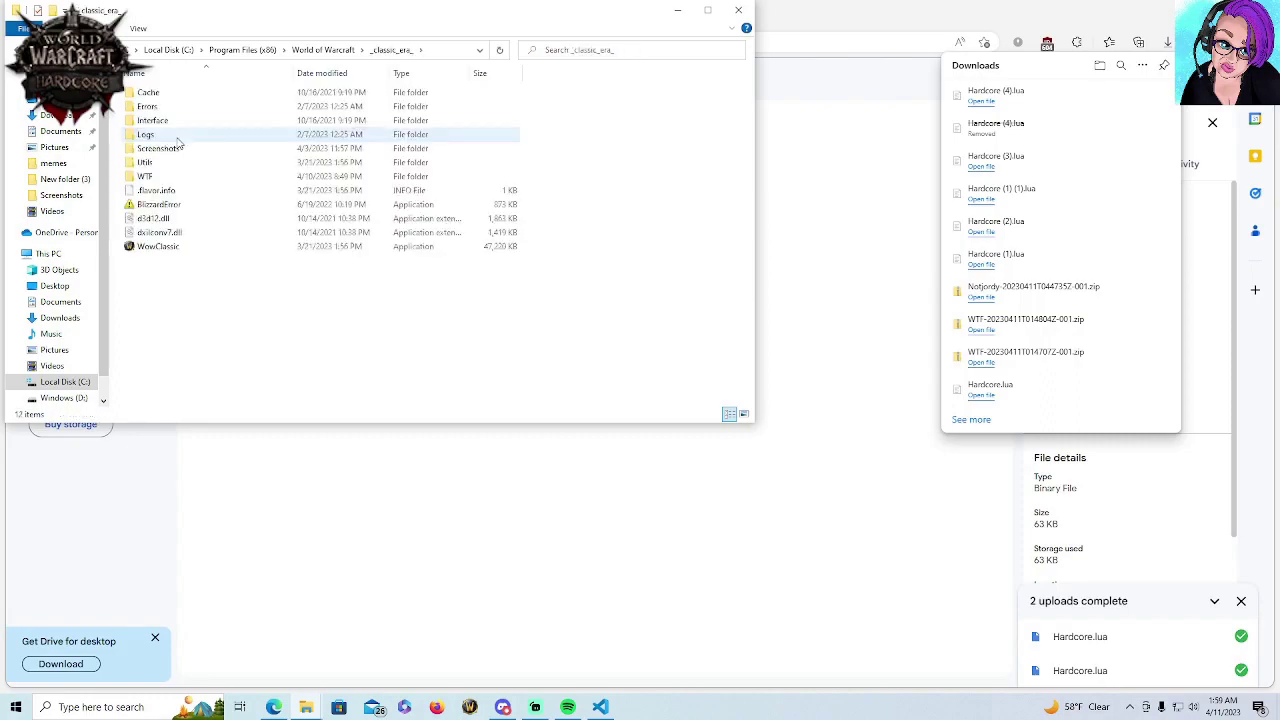
double_click(171, 177)
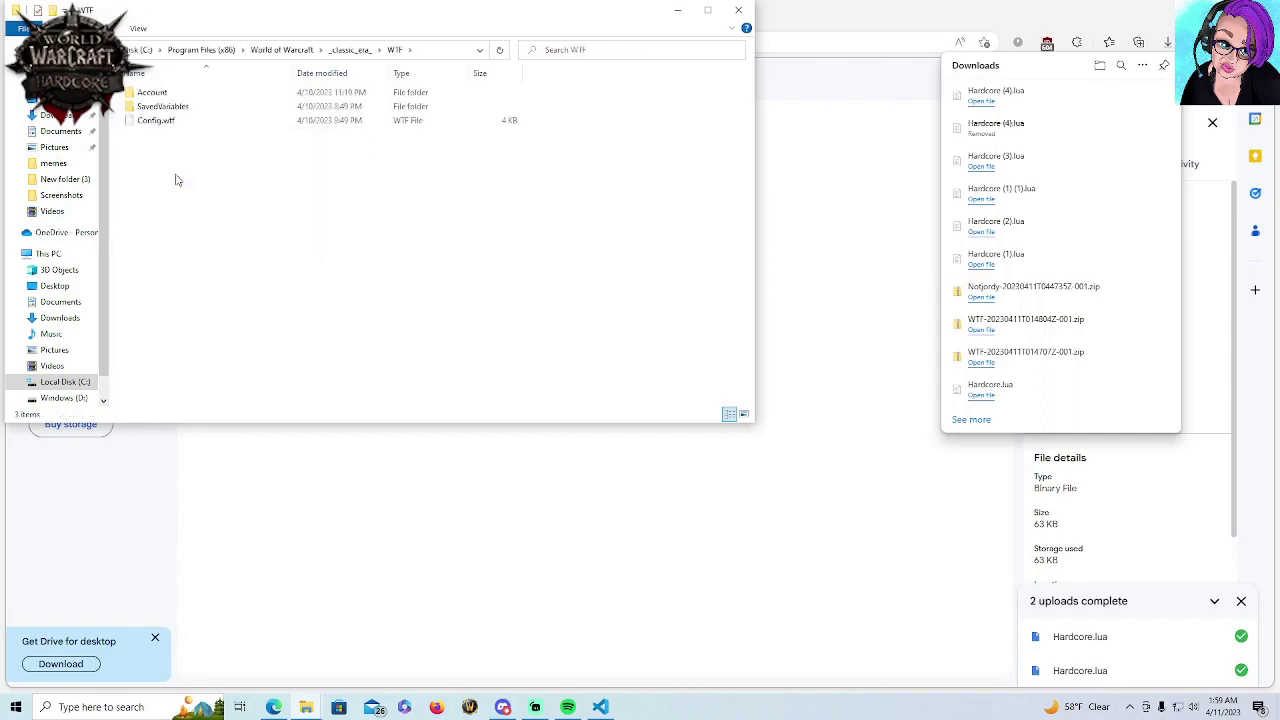
double_click(152, 92)
double_click(170, 96)
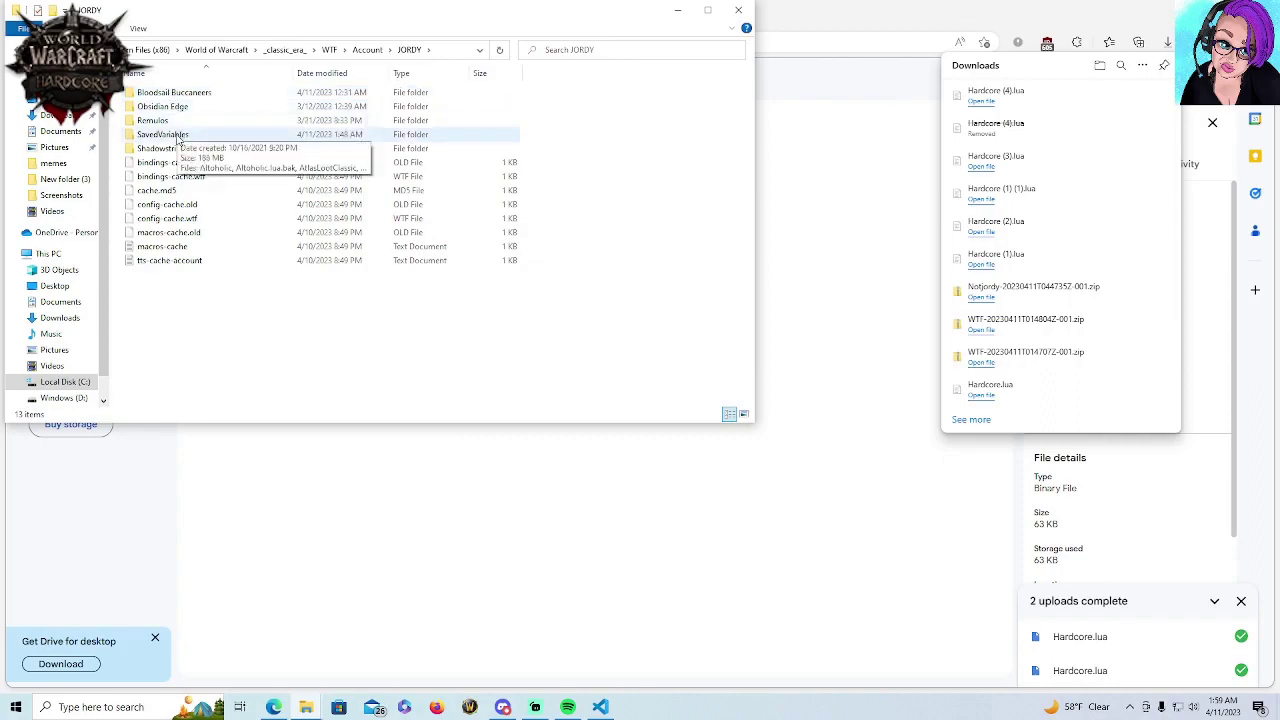
double_click(178, 136)
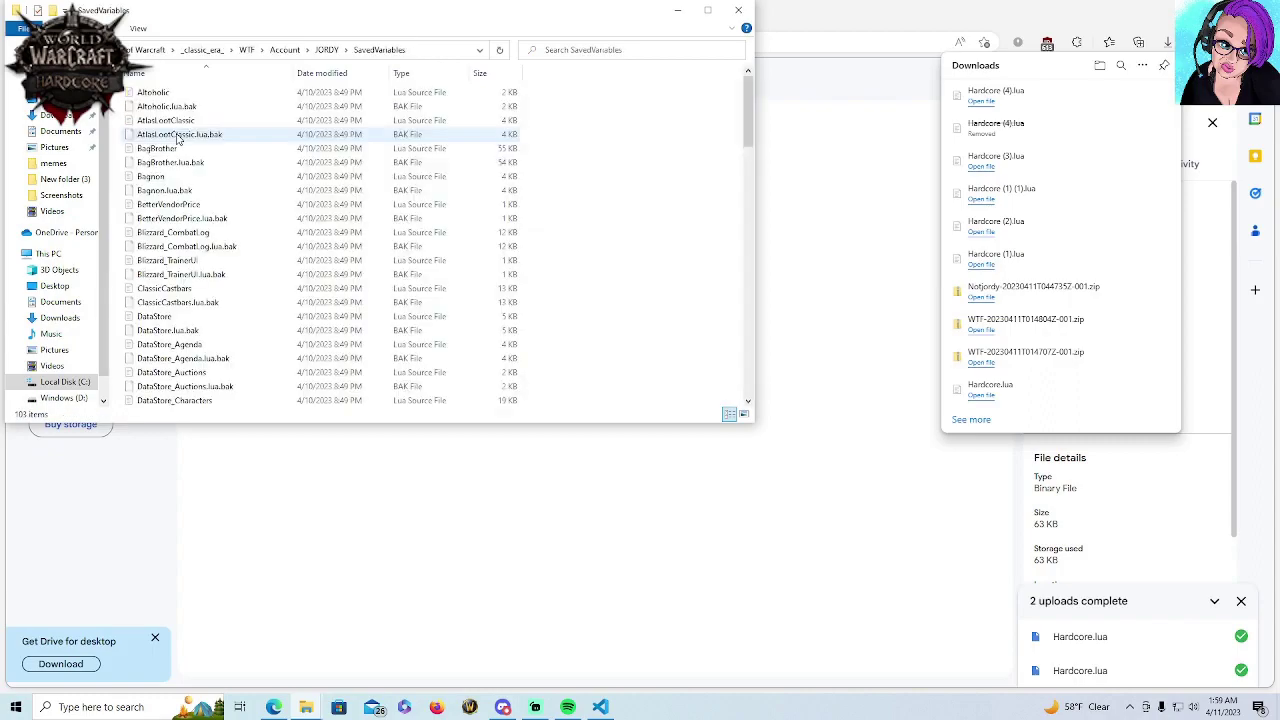
right_click(626, 231)
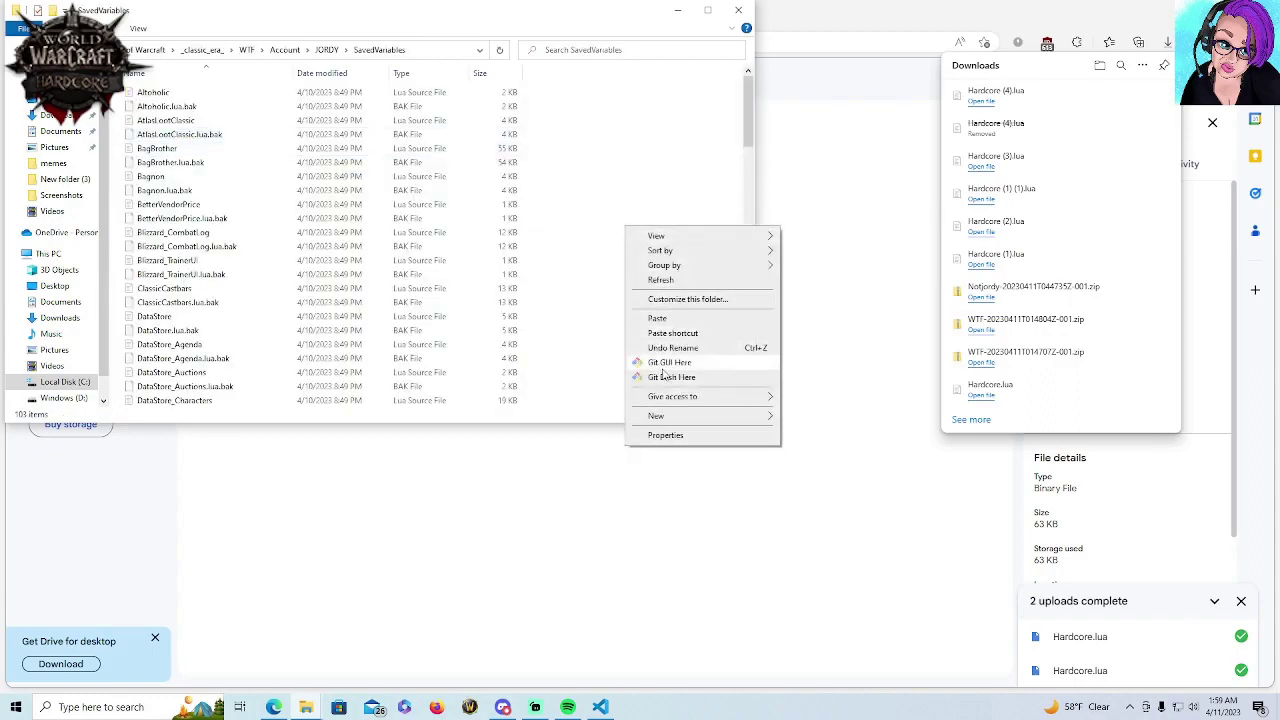
Paste Hardcore (4) into the account's SavedVariables folder and delete the old Hardcore file
left_click(657, 319)
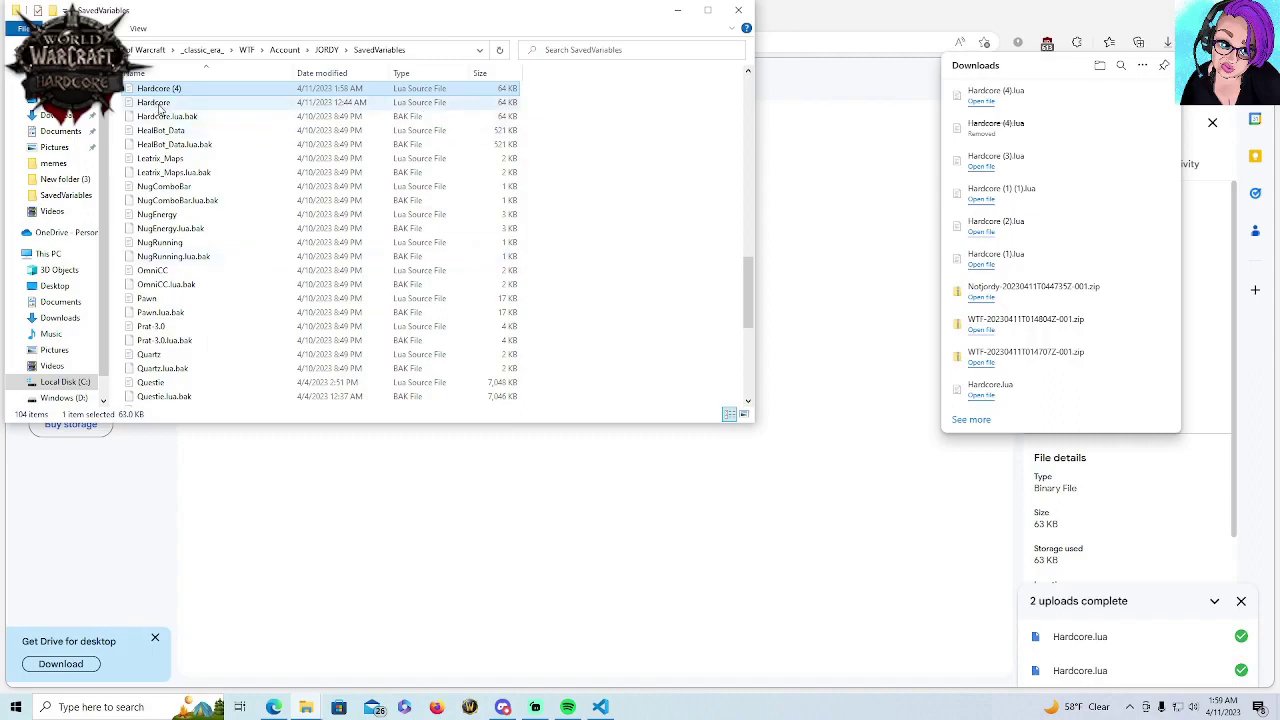
right_click(160, 106)
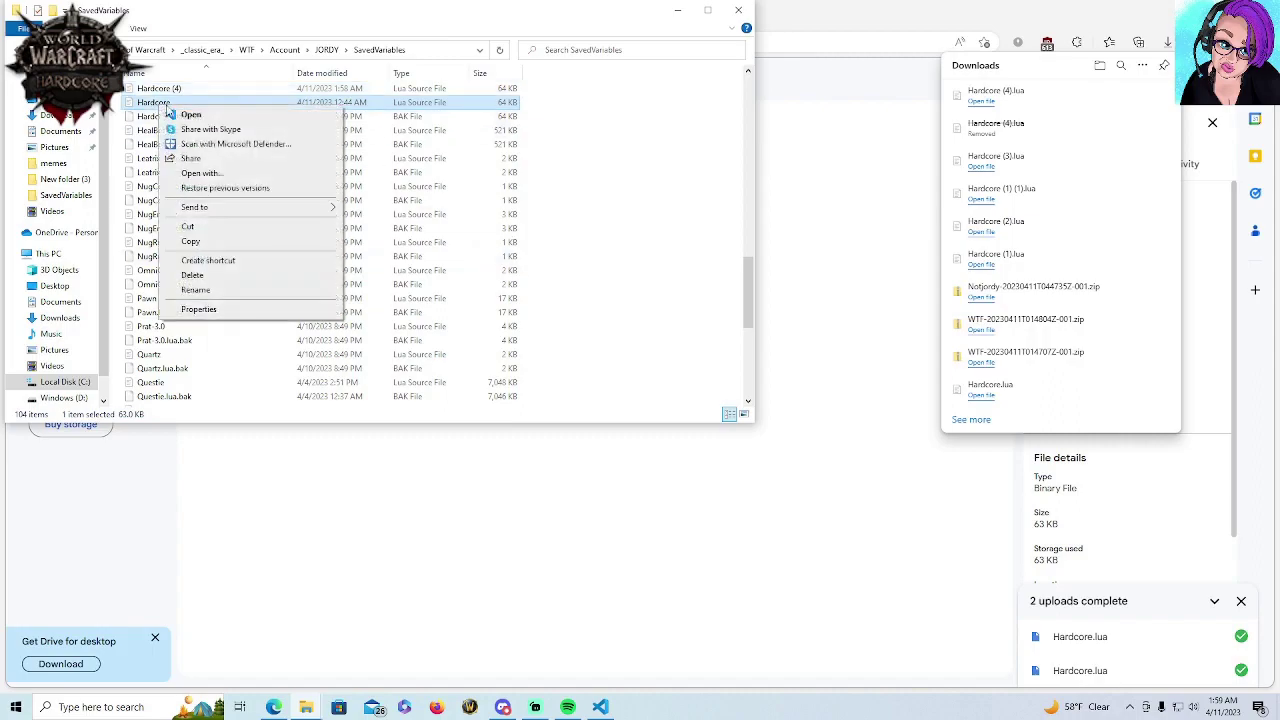
left_click(220, 276)
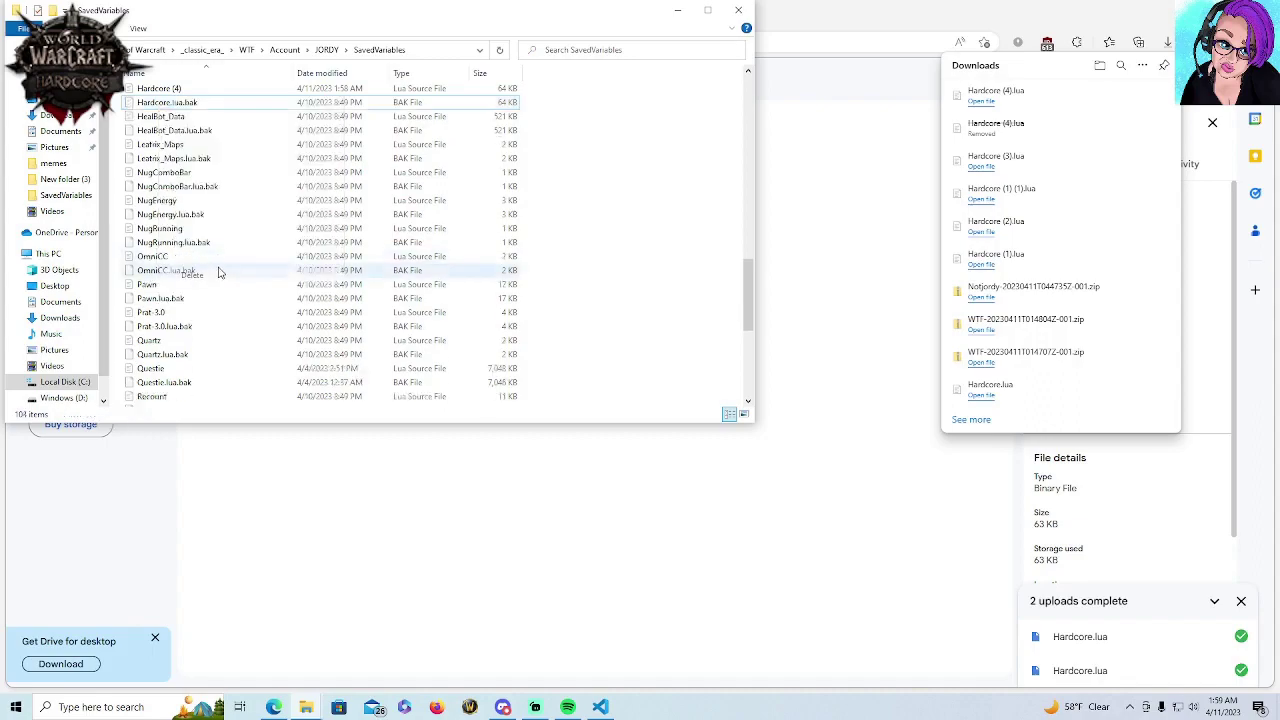
Rename Hardcore (4) to Hardcore by removing ' (4)' from its name
right_click(186, 91)
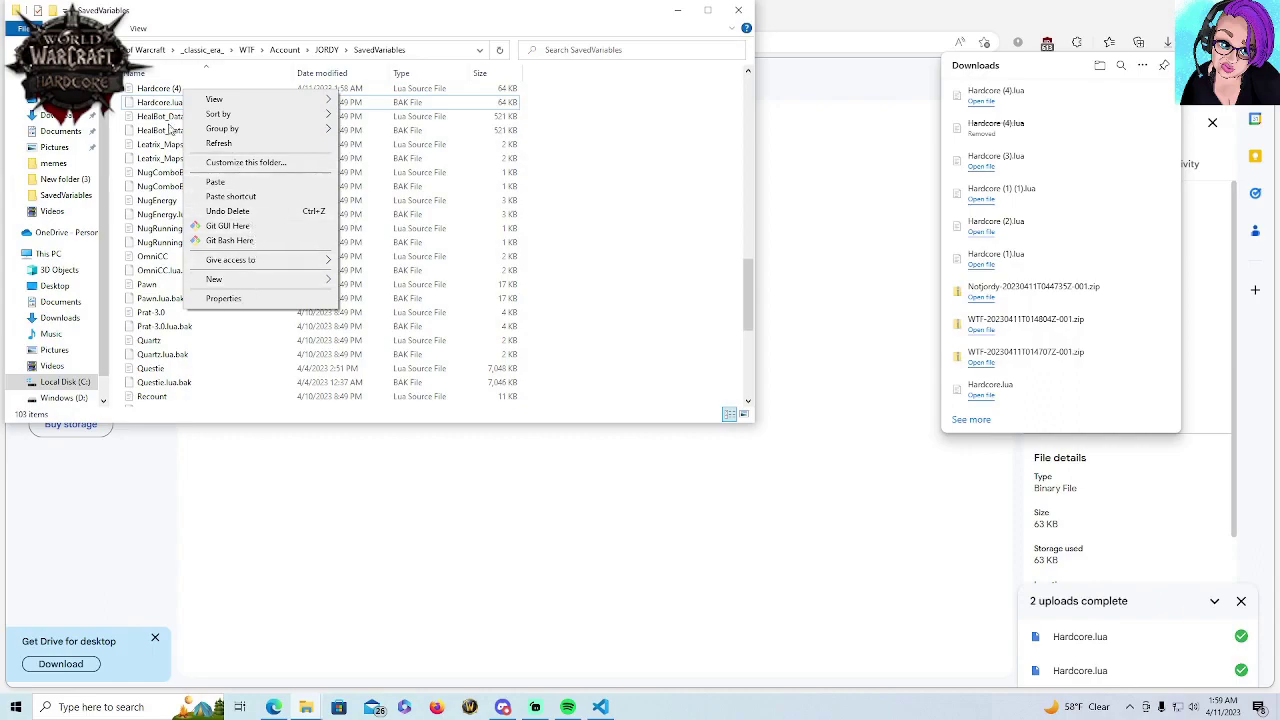
right_click(155, 92)
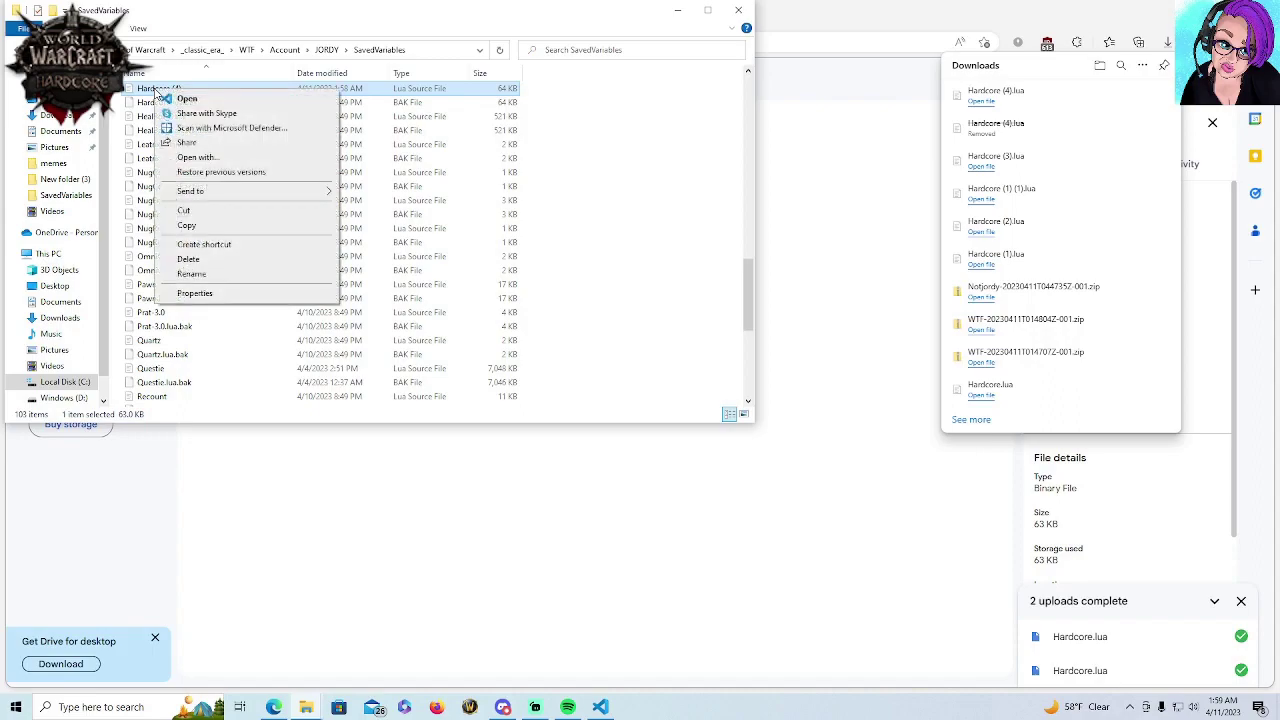
left_click(192, 274)
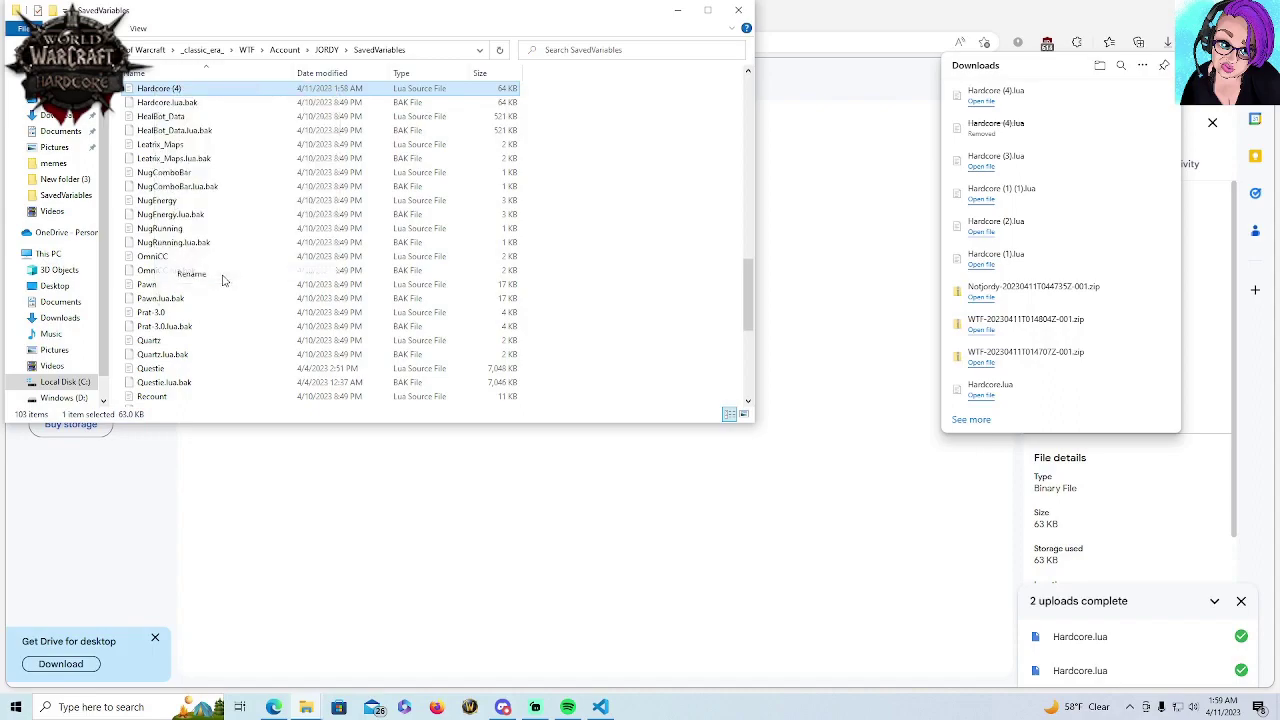
left_click(187, 88)
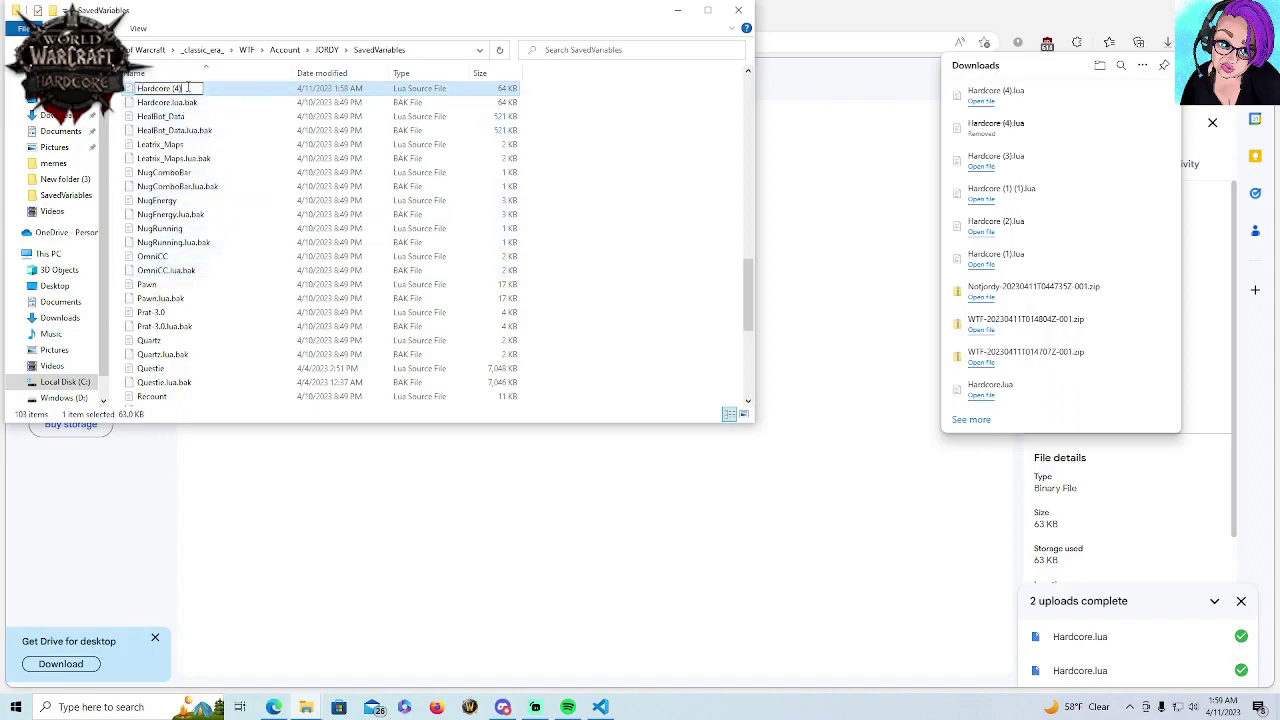
key("BackSpace")
key("BackSpace")
key("BackSpace")
key("BackSpace")
key("Return")
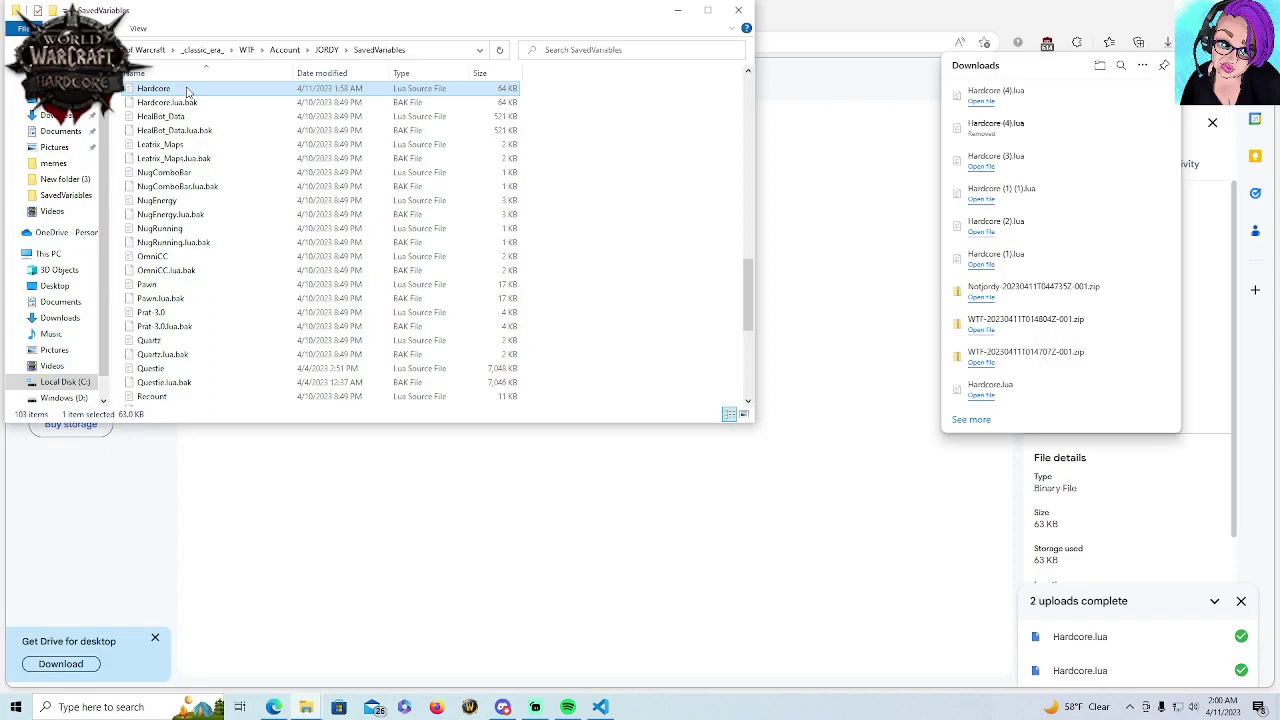
Download Hardcore.lua from My Drive's Character data folder and show the resulting Hardcore (6) in Downloads
left_click(299, 466)
left_click(224, 128)
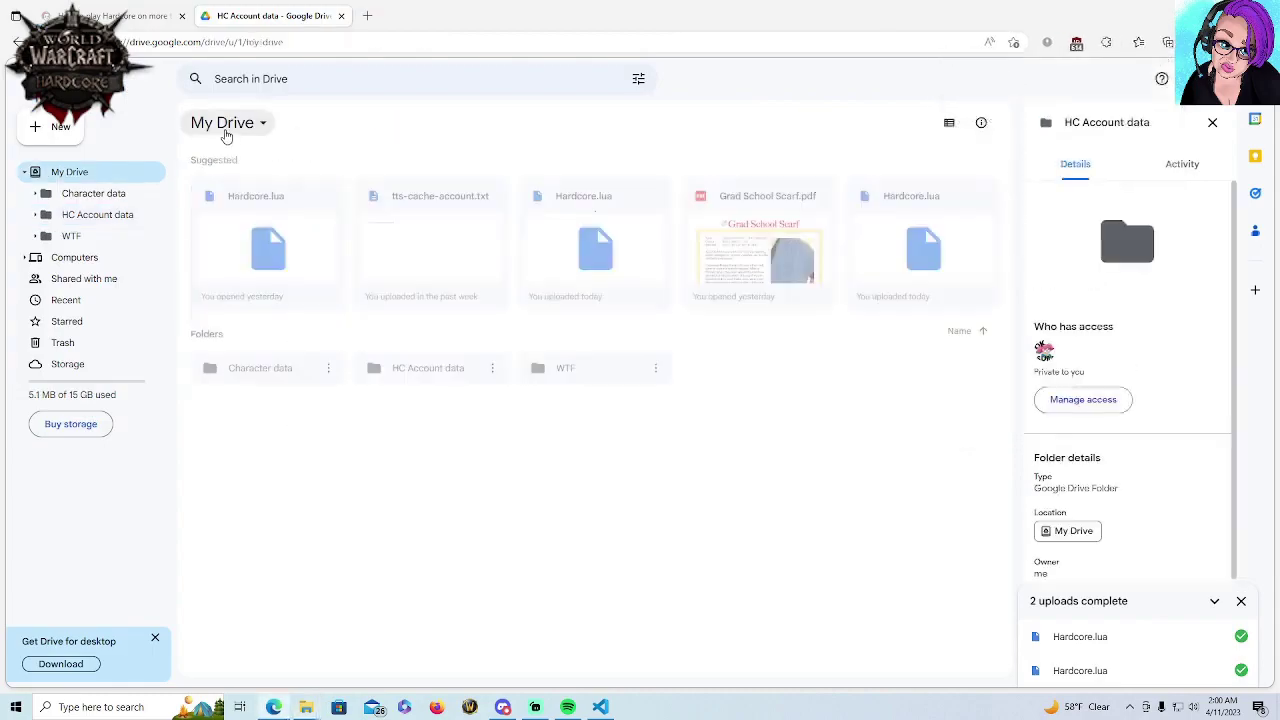
left_click(110, 197)
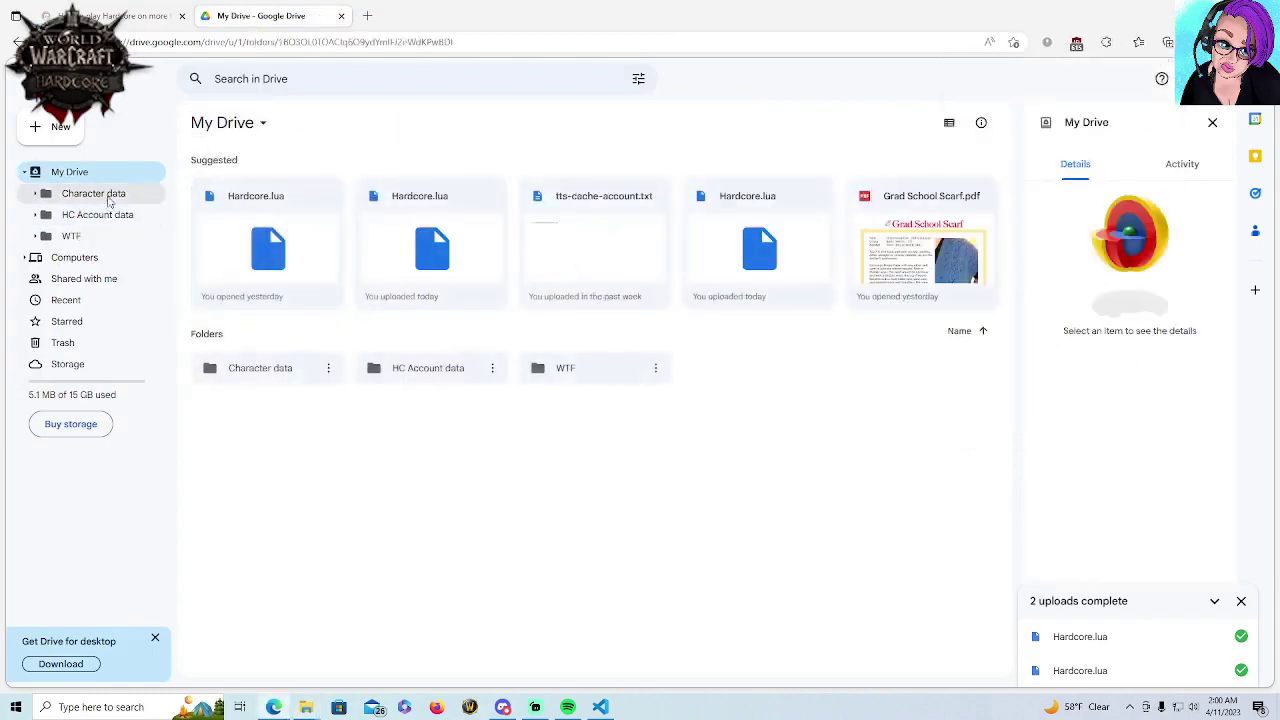
left_click(328, 198)
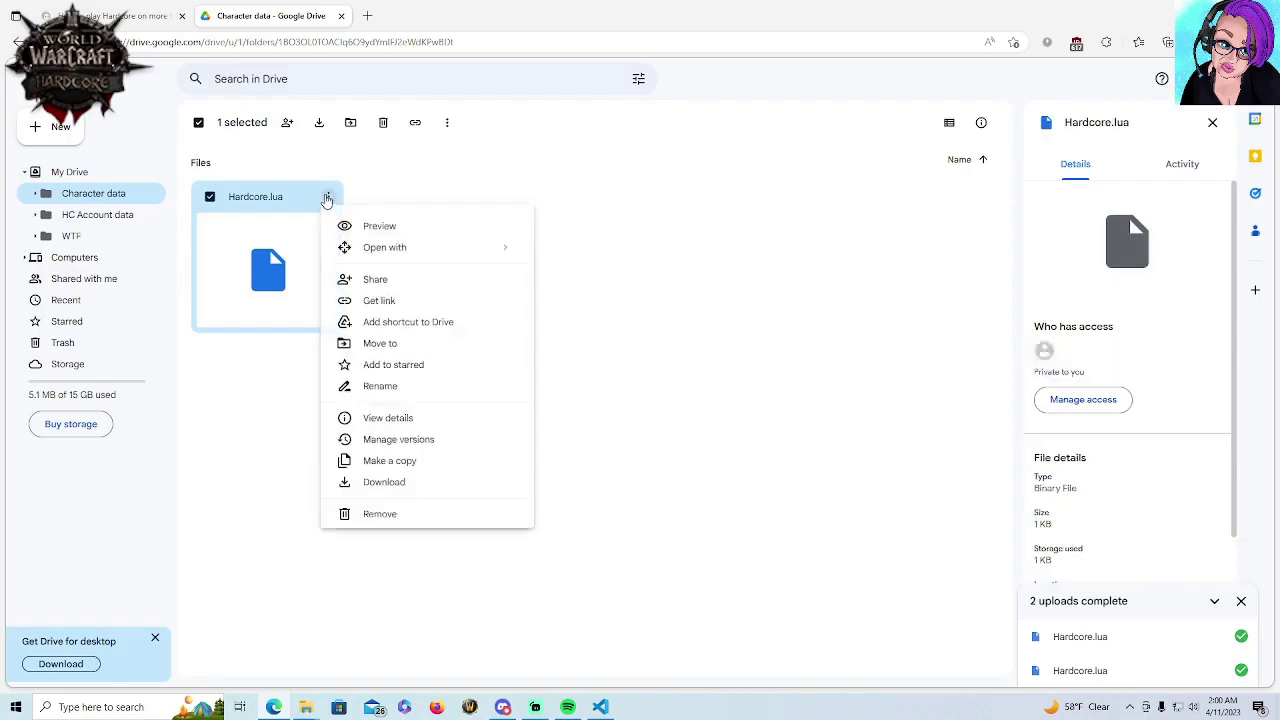
left_click(410, 485)
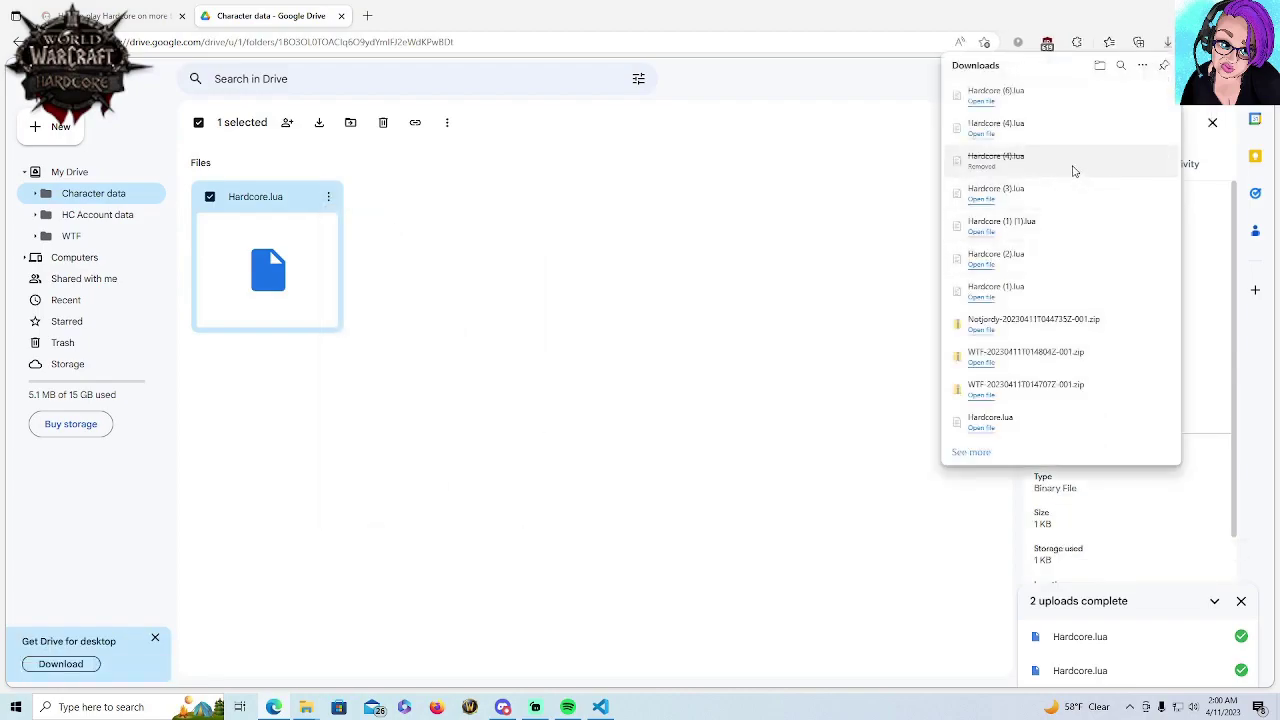
left_click(1123, 97)
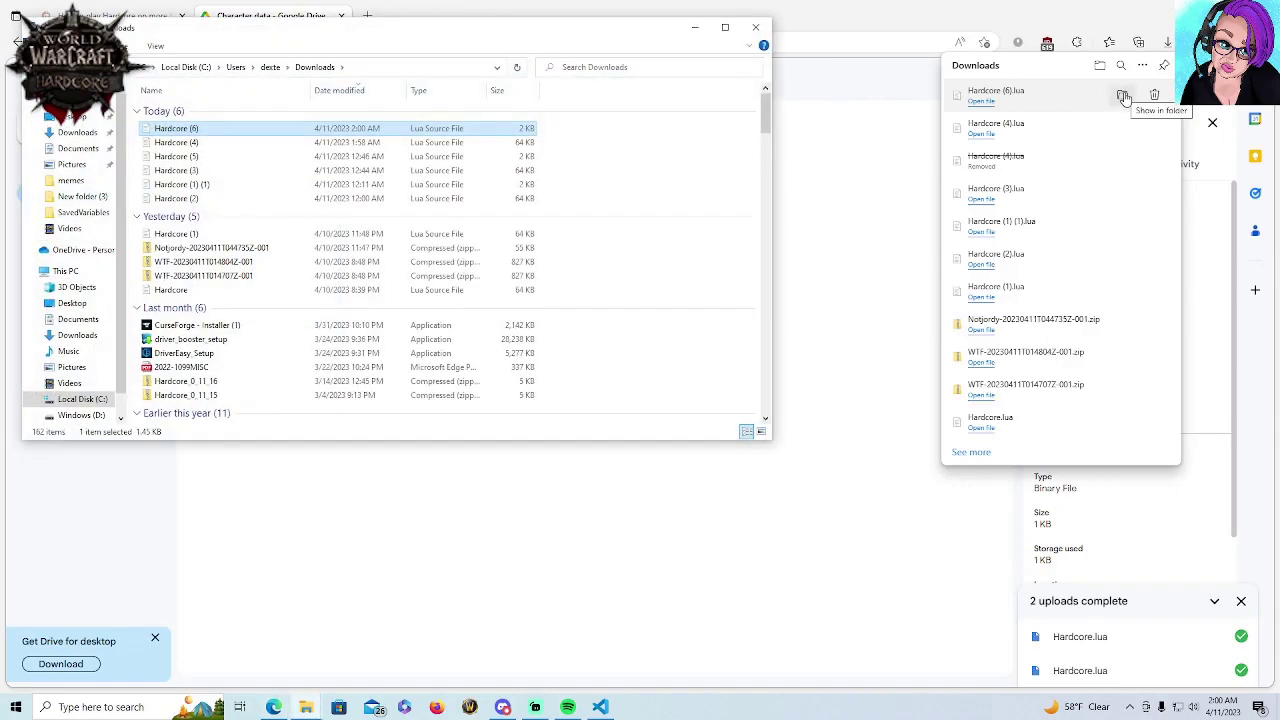
right_click(250, 133)
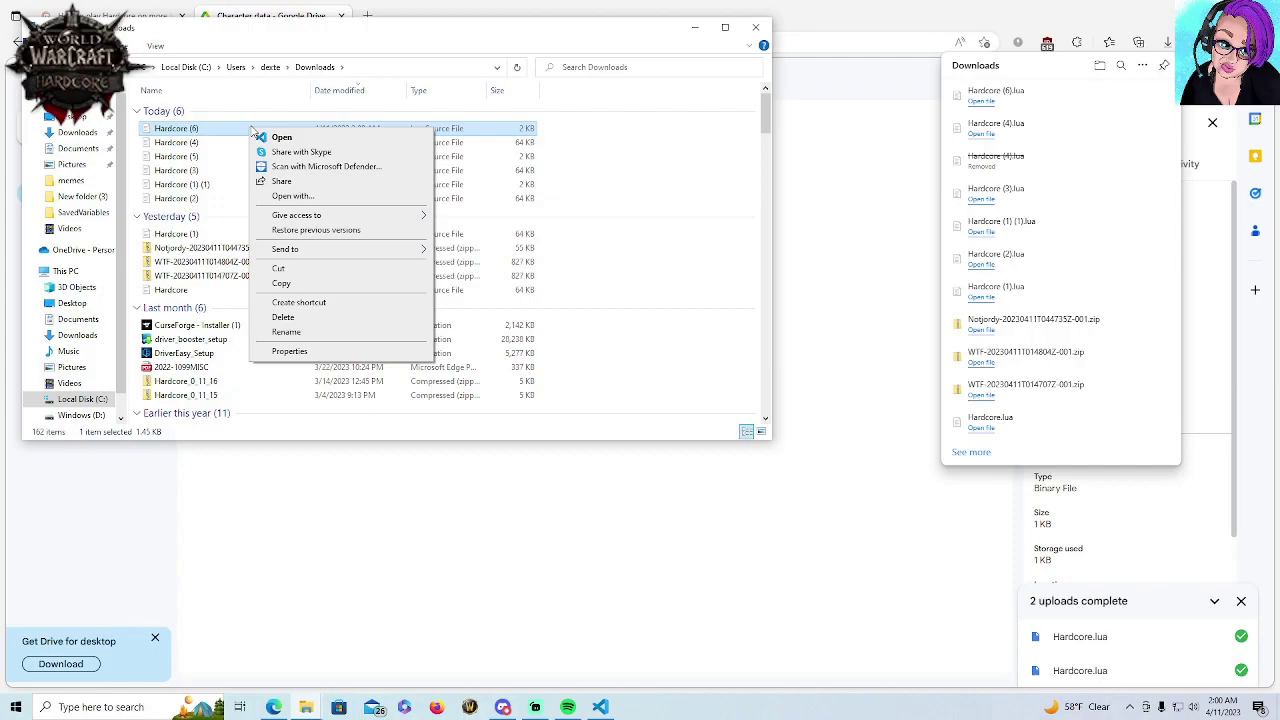
Copy Hardcore (6), then browse Local Disk (C:) to Program Files (x86) > World of Warcraft > _classic_era_ > WTF
left_click(305, 287)
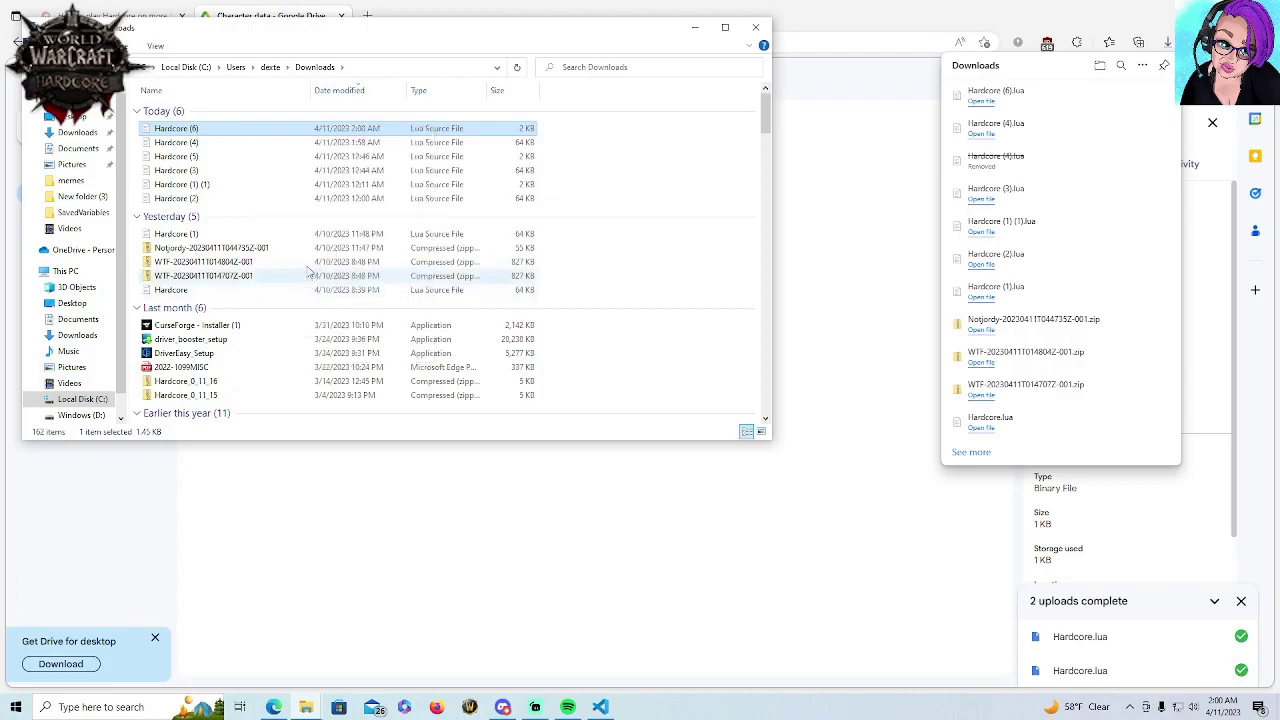
left_click(185, 67)
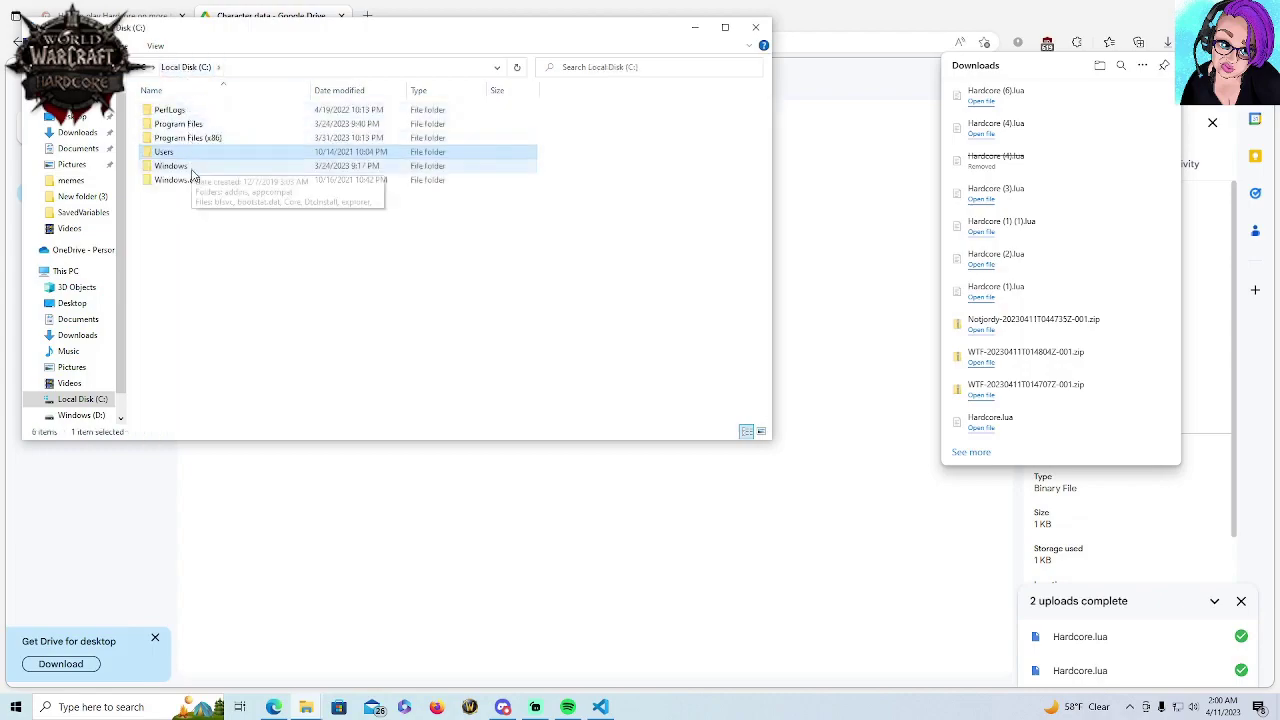
left_click(201, 140)
double_click(201, 140)
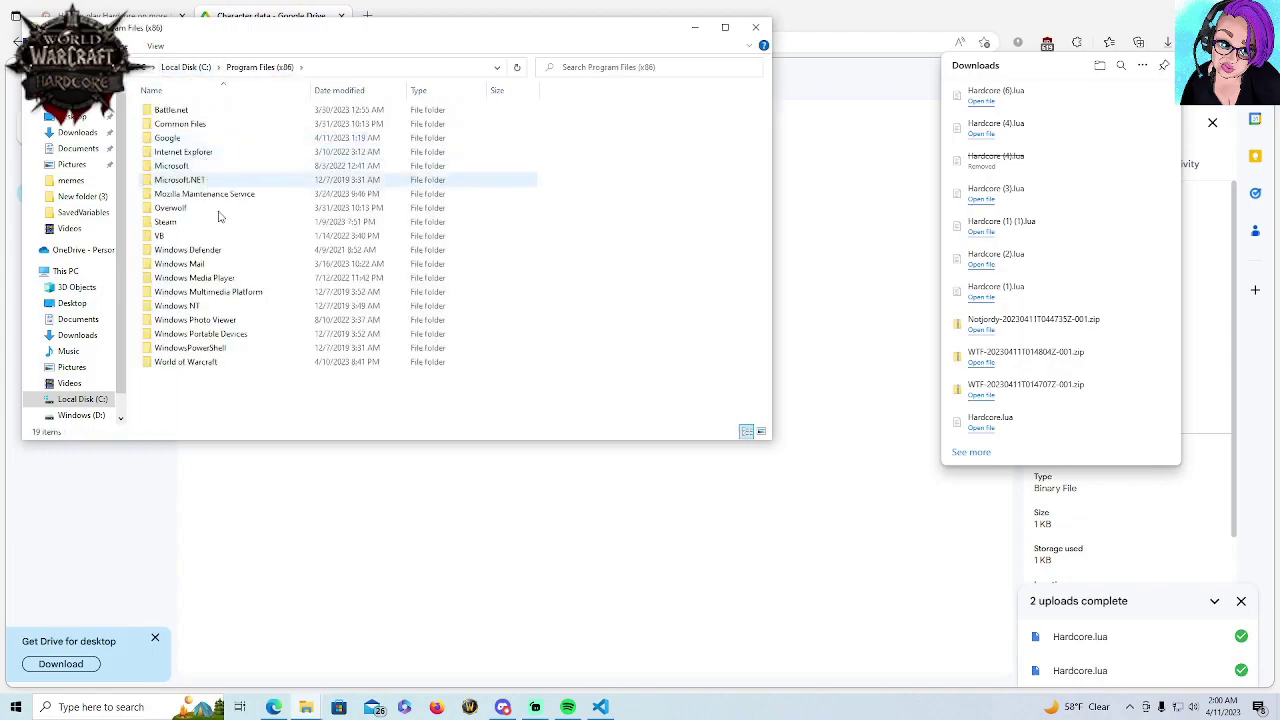
double_click(238, 366)
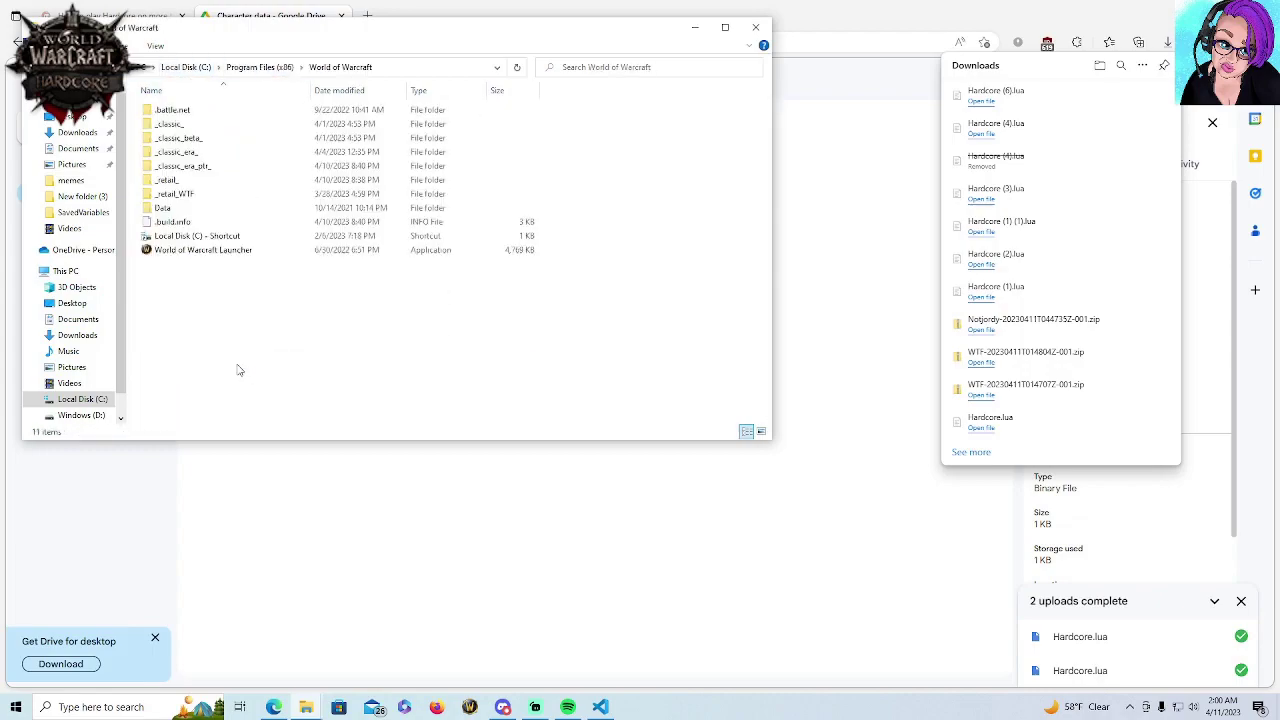
double_click(186, 155)
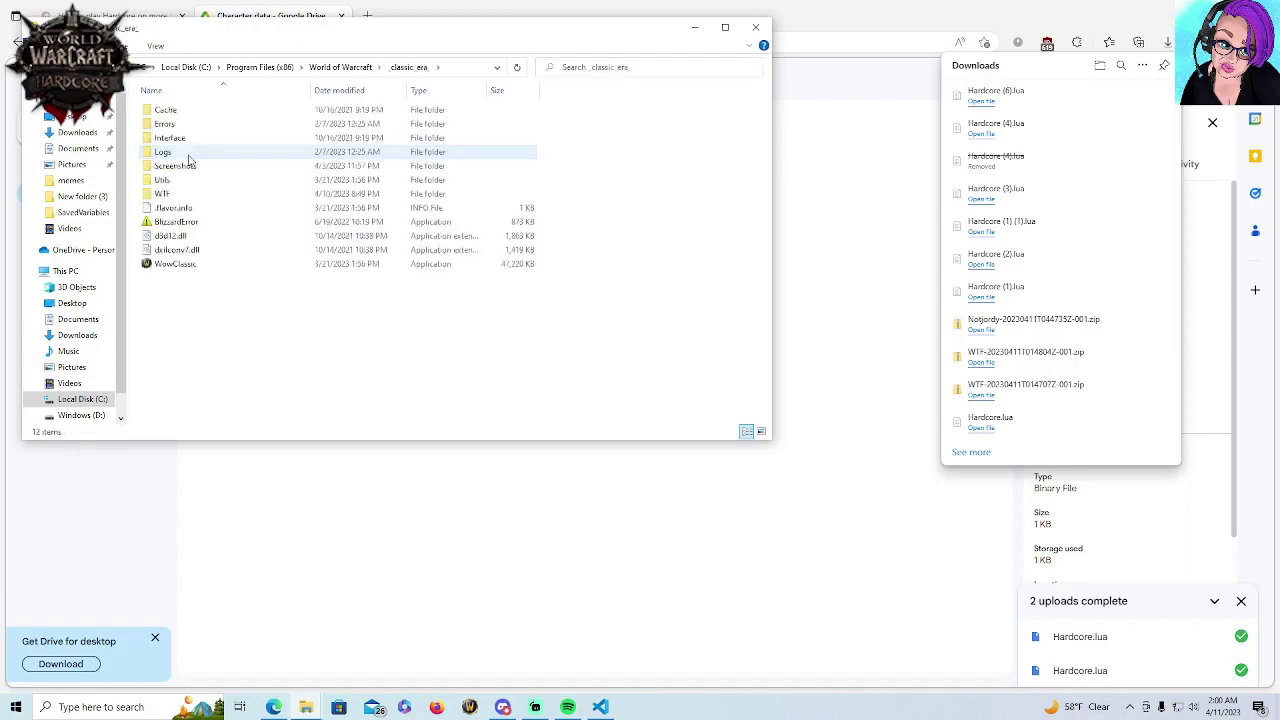
double_click(190, 200)
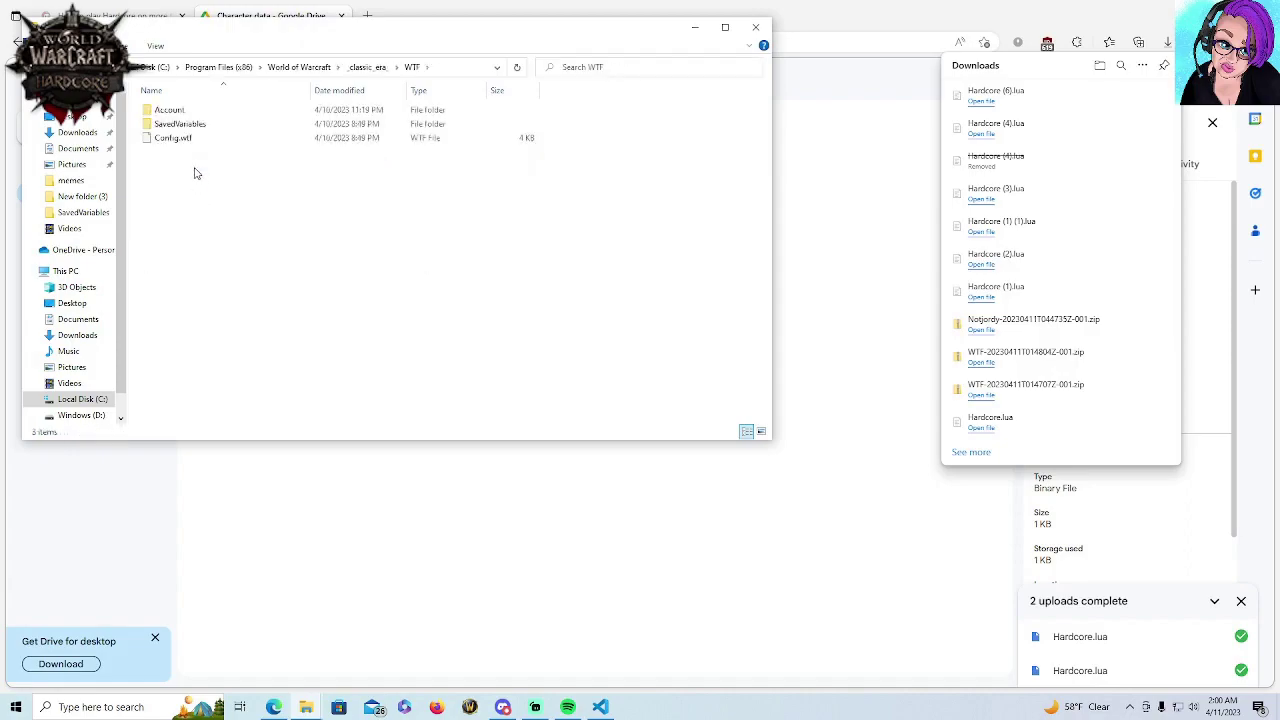
Open Account > account > Bloodsail Buccaneers > character > SavedVariables to paste the copied file
double_click(190, 112)
double_click(189, 113)
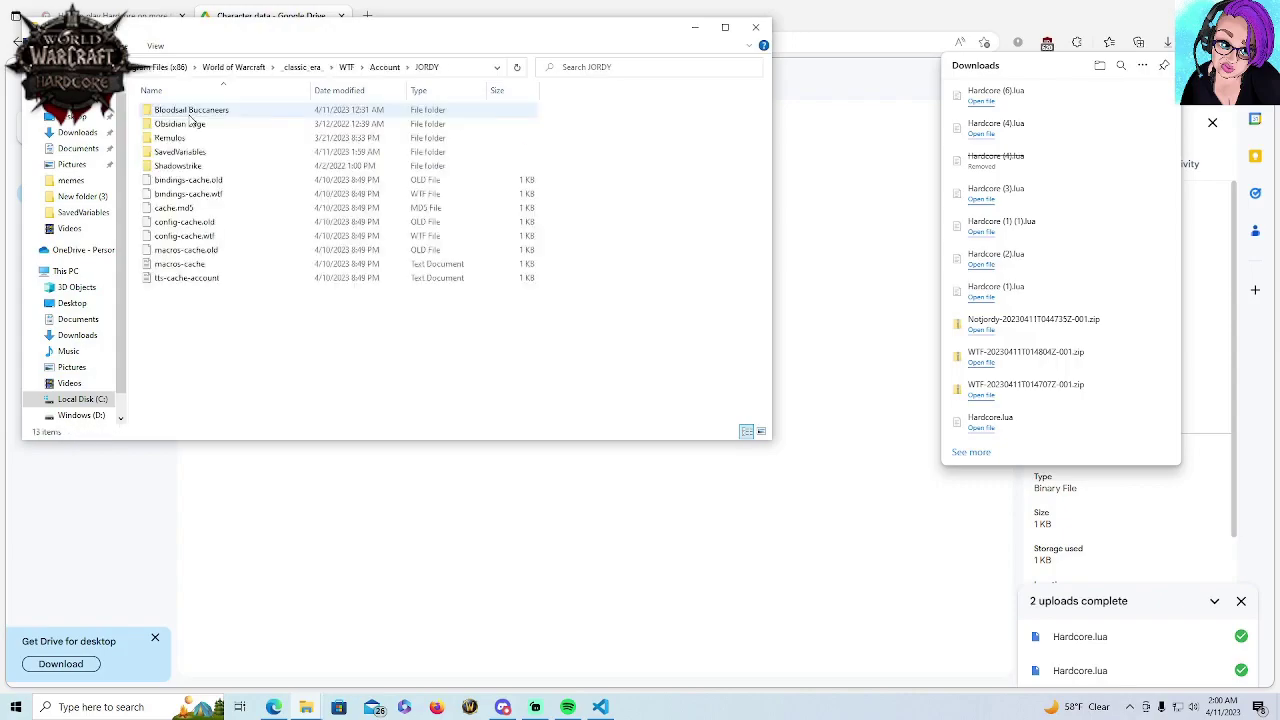
double_click(207, 113)
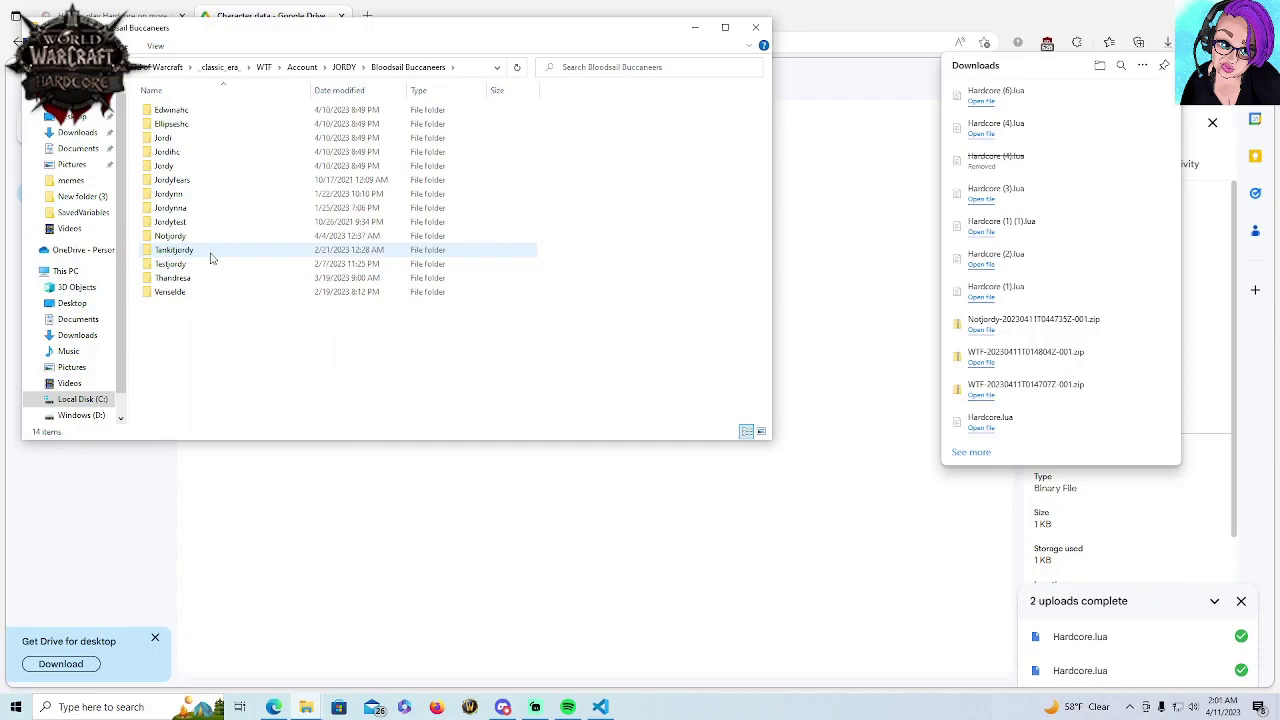
double_click(210, 238)
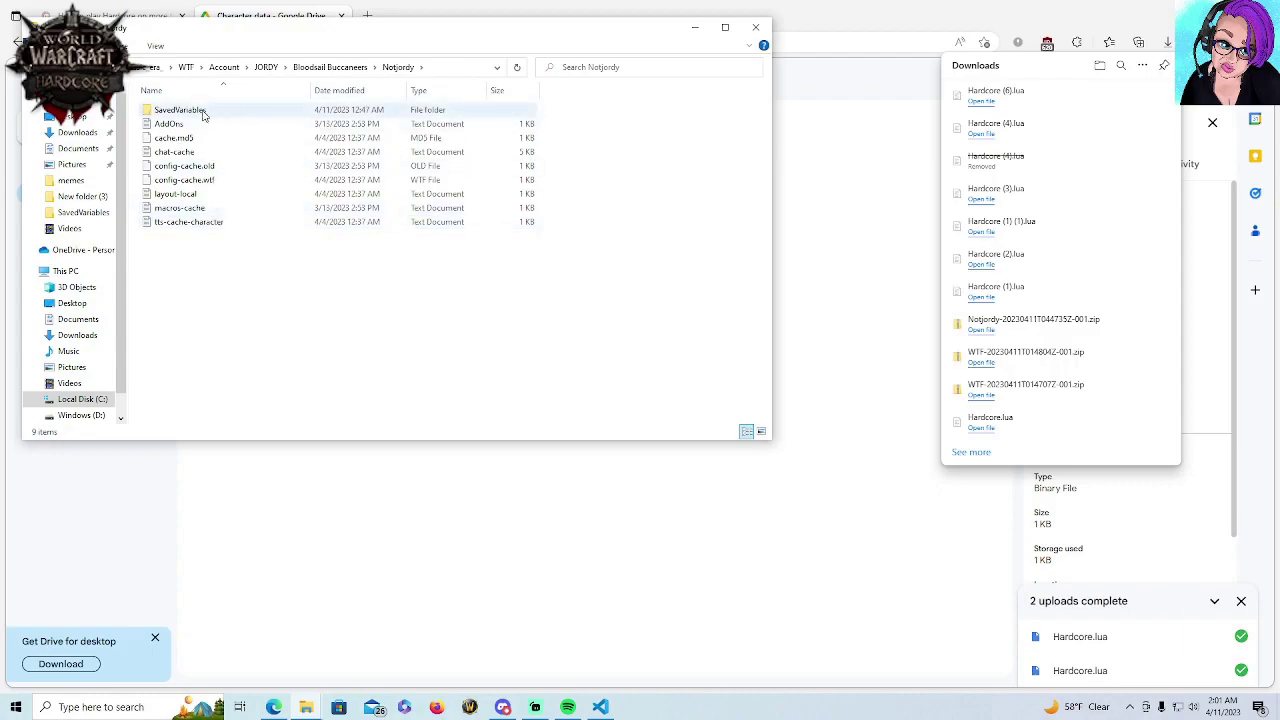
double_click(190, 110)
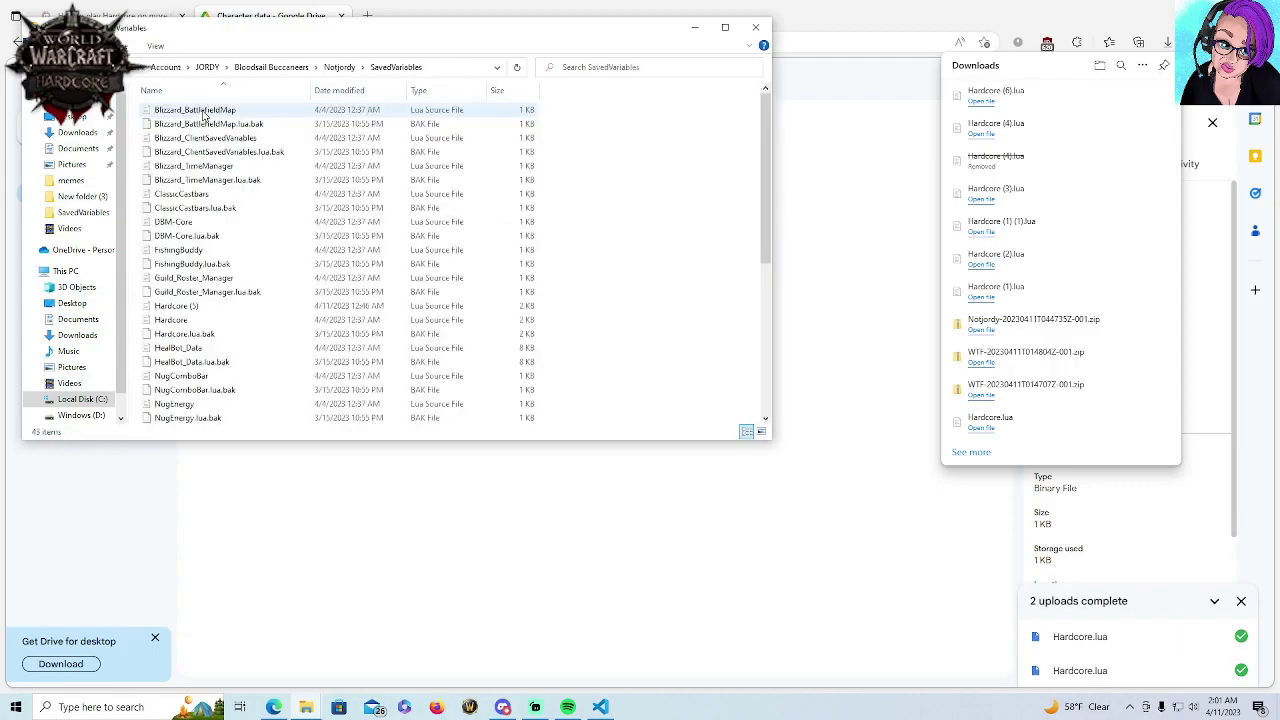
right_click(602, 186)
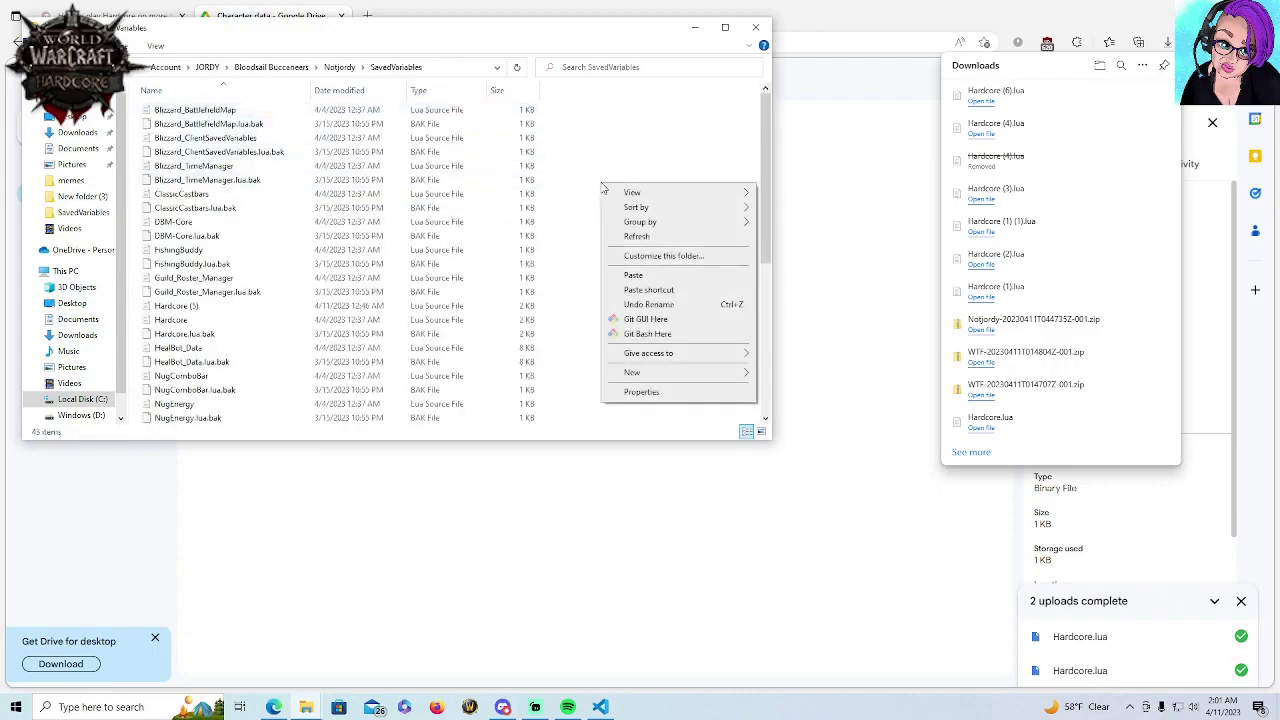
Paste the copied backup into the character's SavedVariables folder and delete the old Hardcore file
left_click(634, 276)
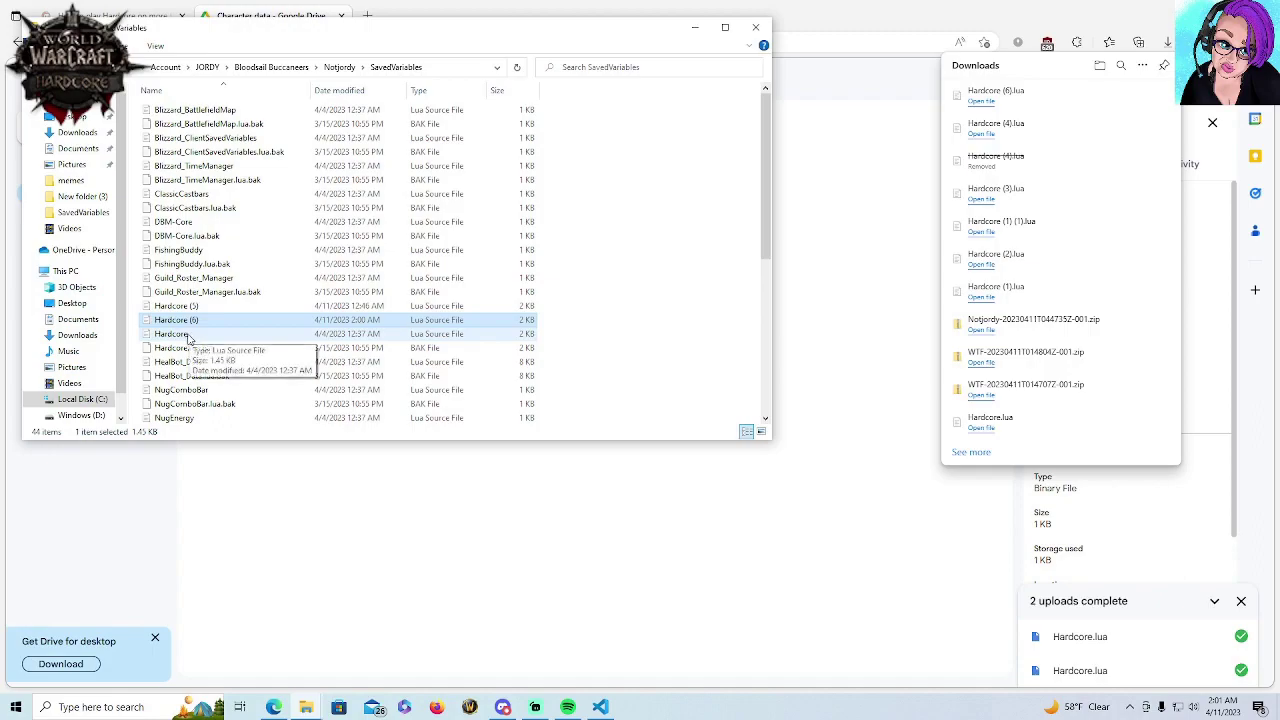
right_click(191, 338)
right_click(182, 336)
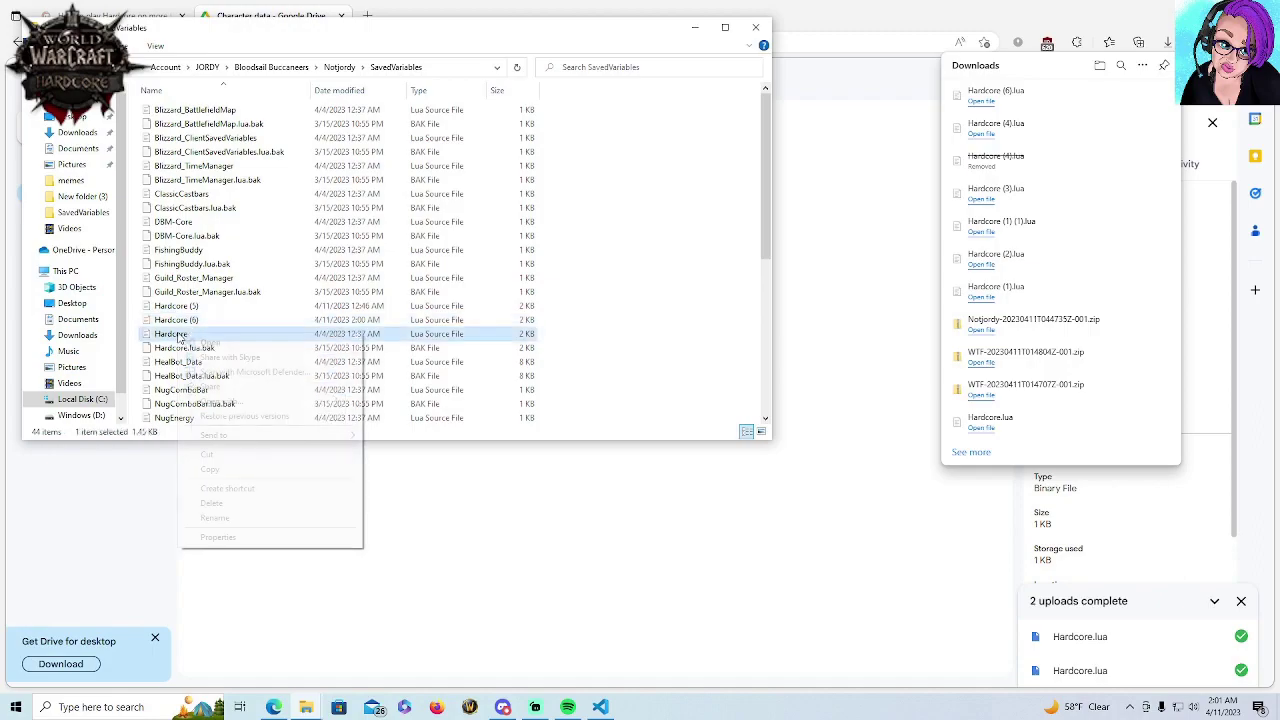
left_click(236, 502)
Rename the pasted Hardcore (6) file to 'Hardcore'
left_click(203, 321)
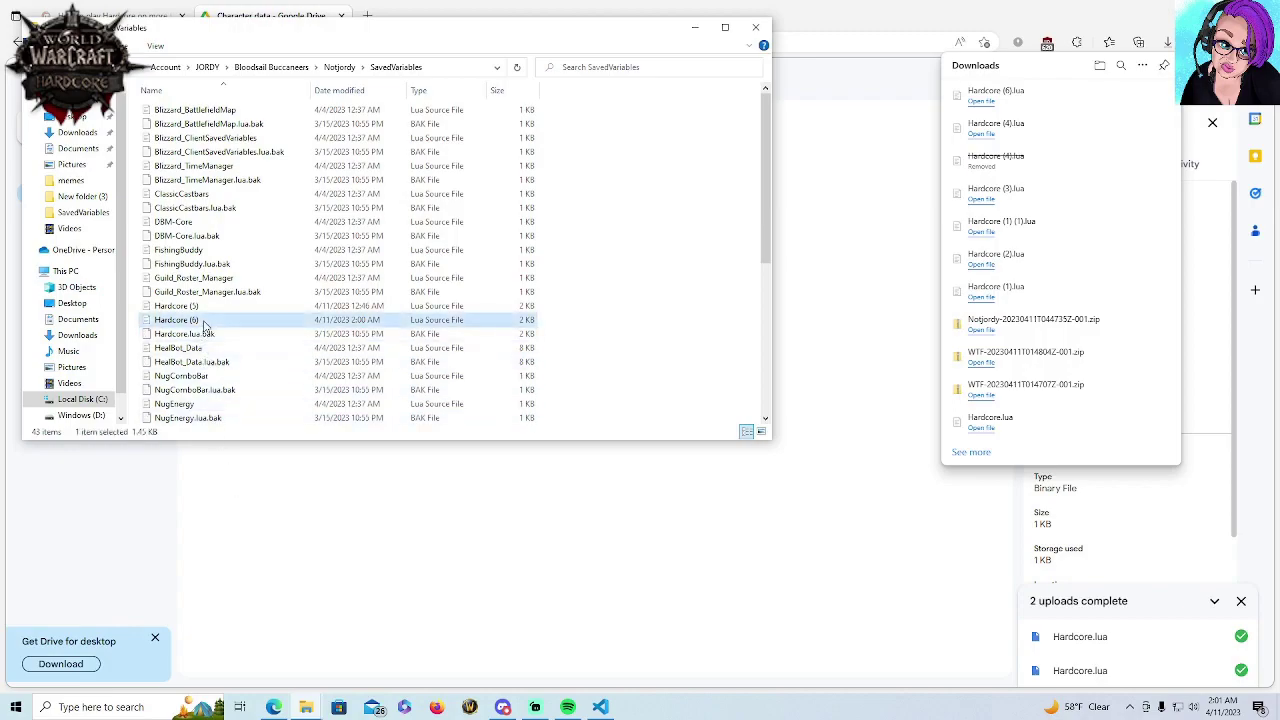
right_click(197, 322)
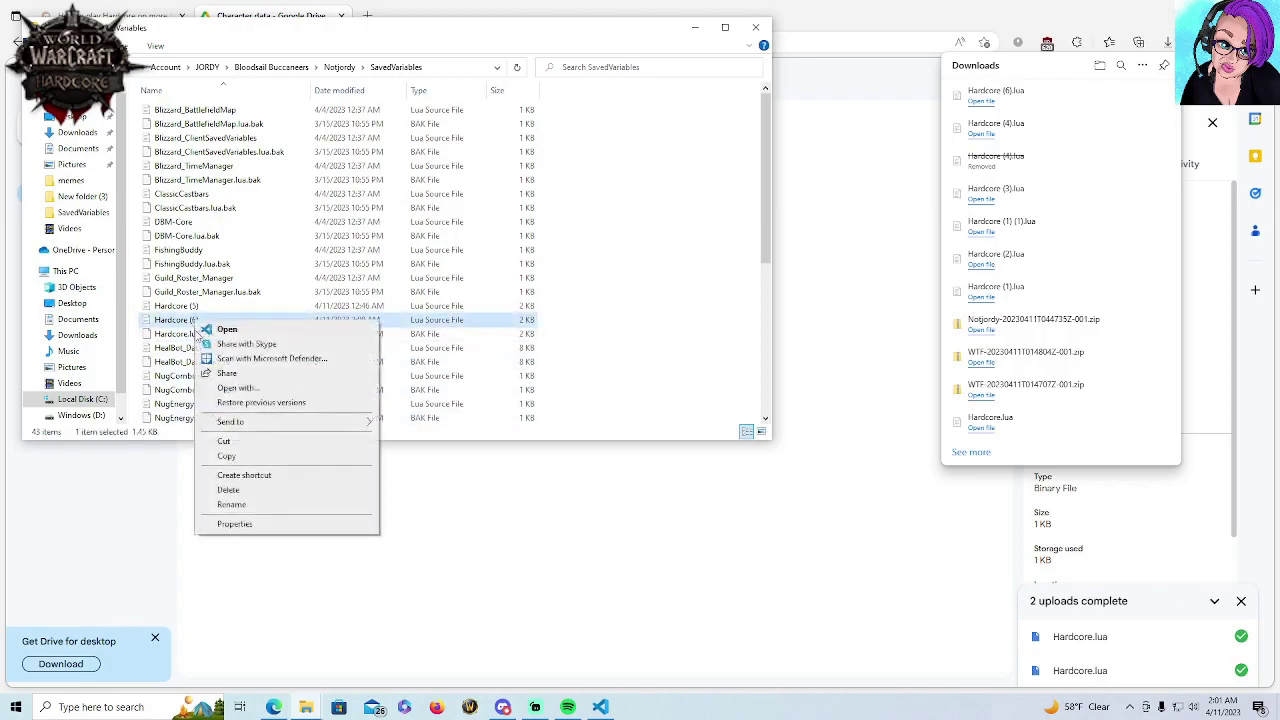
left_click(236, 490)
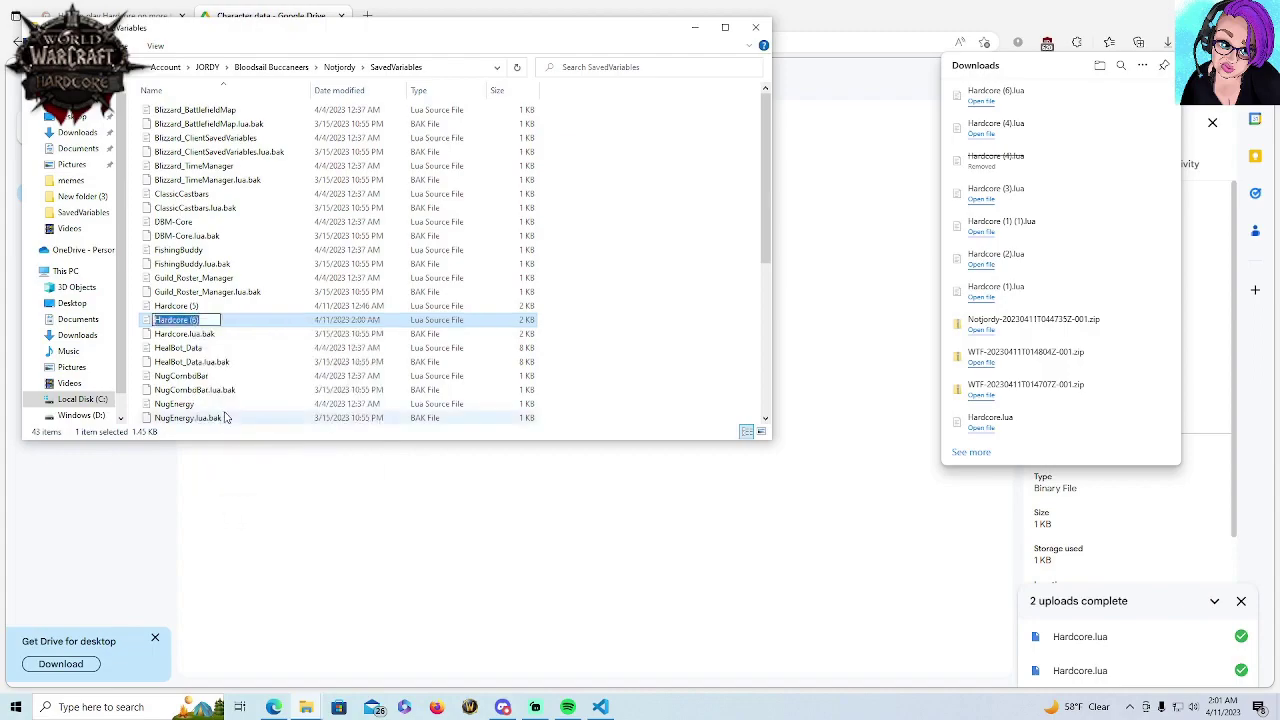
key("BackSpace")
type("Hardcore")
key("Return")
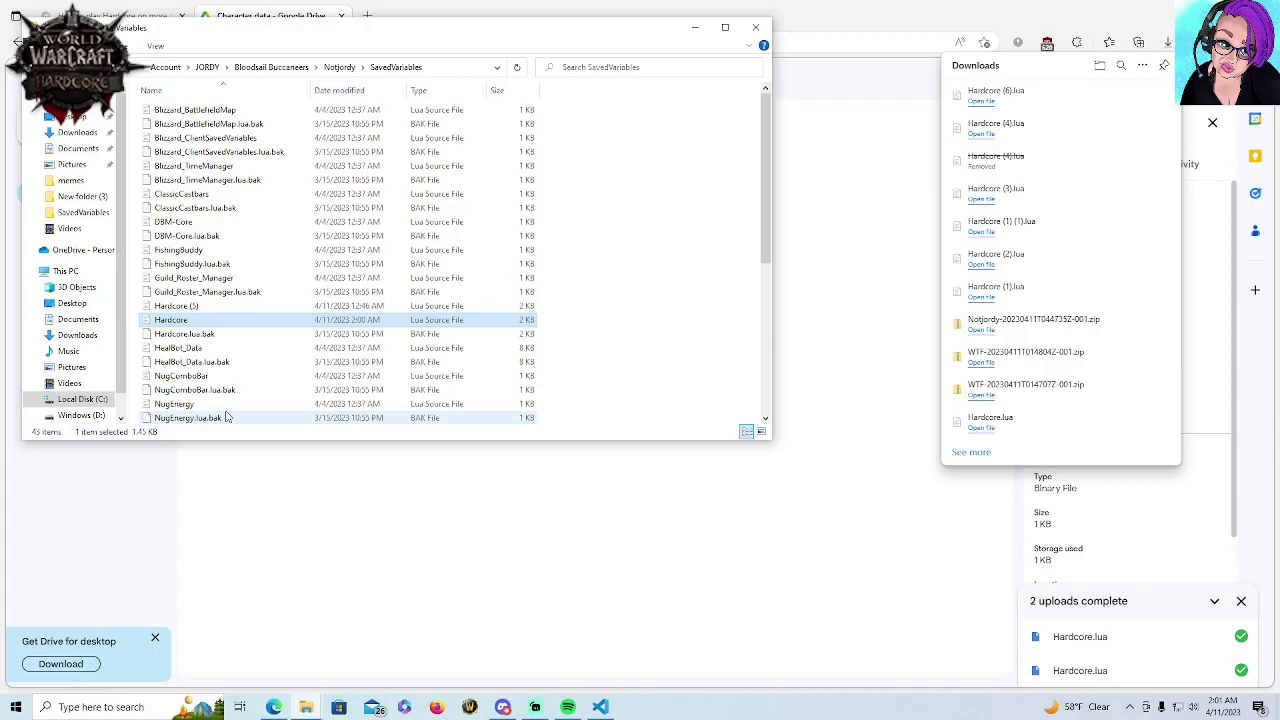